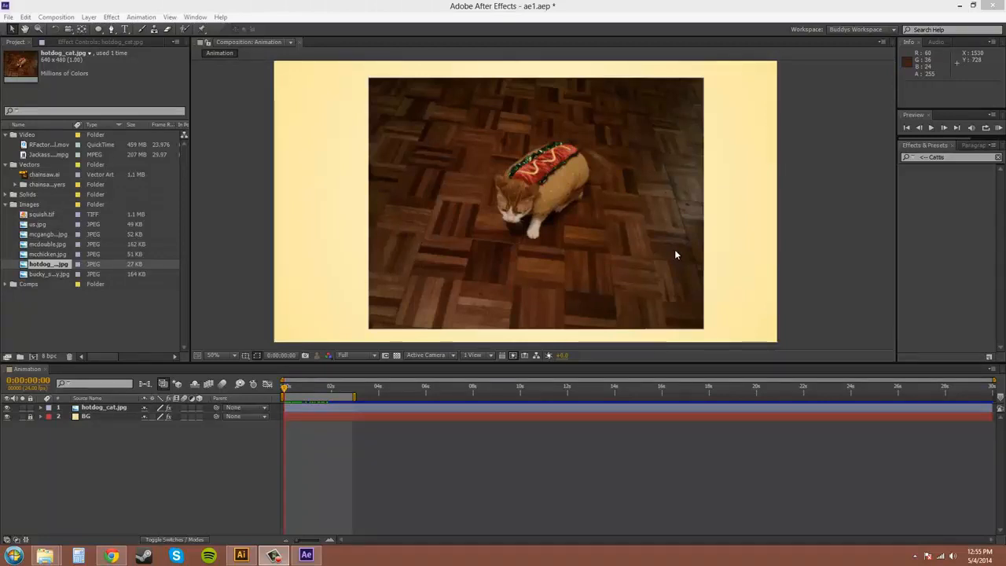
Reveal the hotdog_cat.jpg layer's Anchor Point, Position, Scale, Rotation and Opacity properties one at a time in the timeline
click(143, 470)
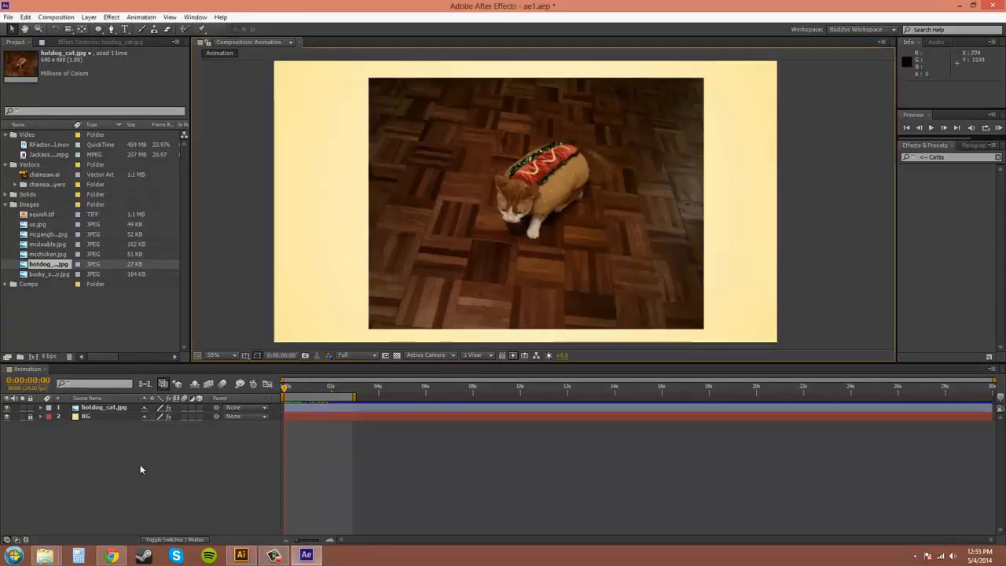
click(101, 408)
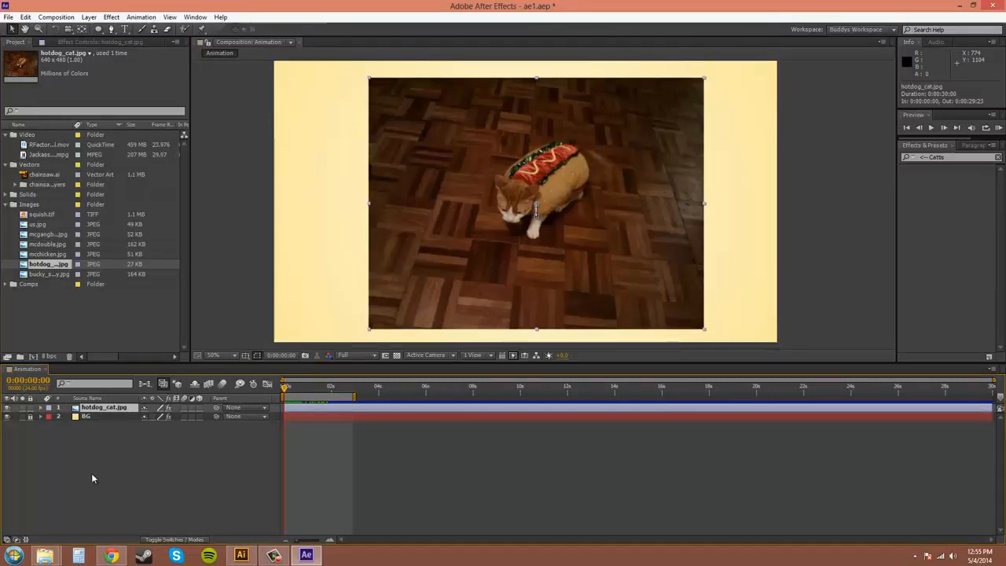
key(a)
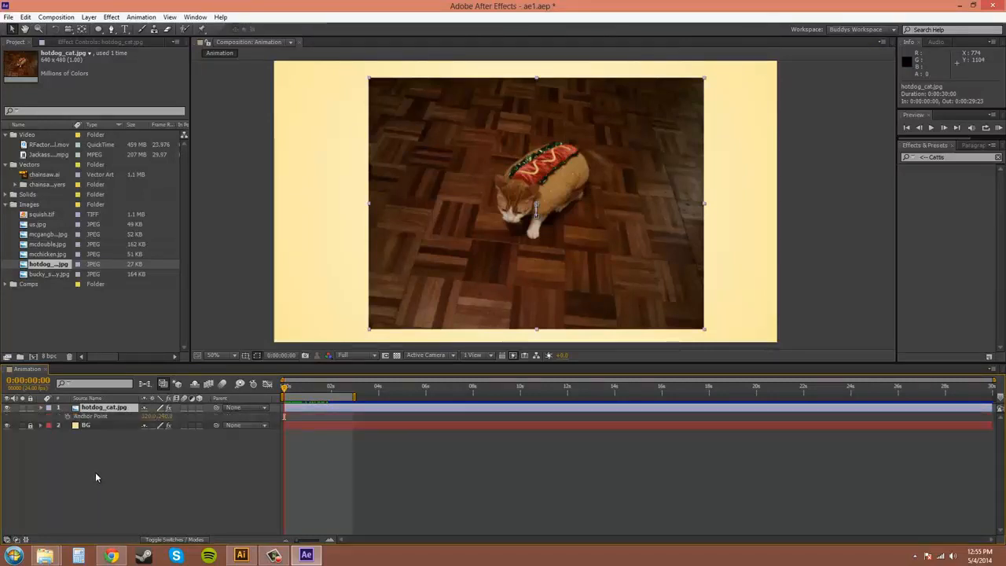
key(a)
key(p)
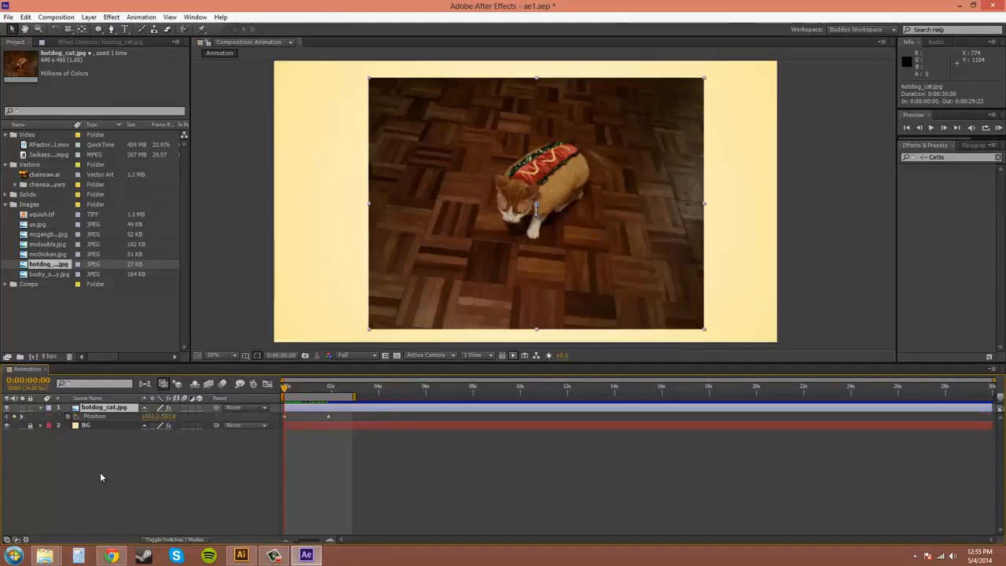
key(s)
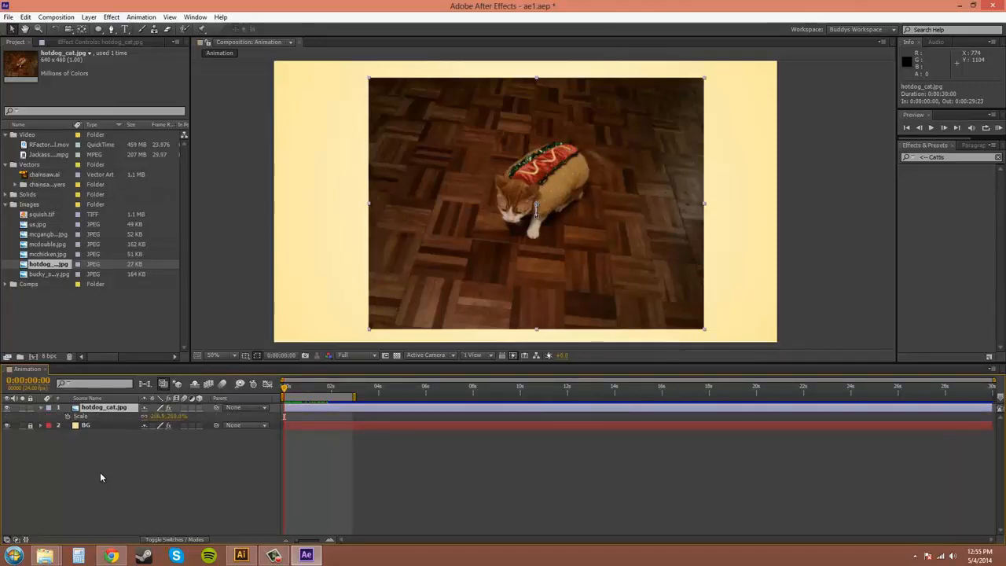
key(r)
key(t)
Show Rotation, Anchor Point and Position alongside the layer's Opacity, and collapse the hotdog_cat.jpg layer
key(shift+r)
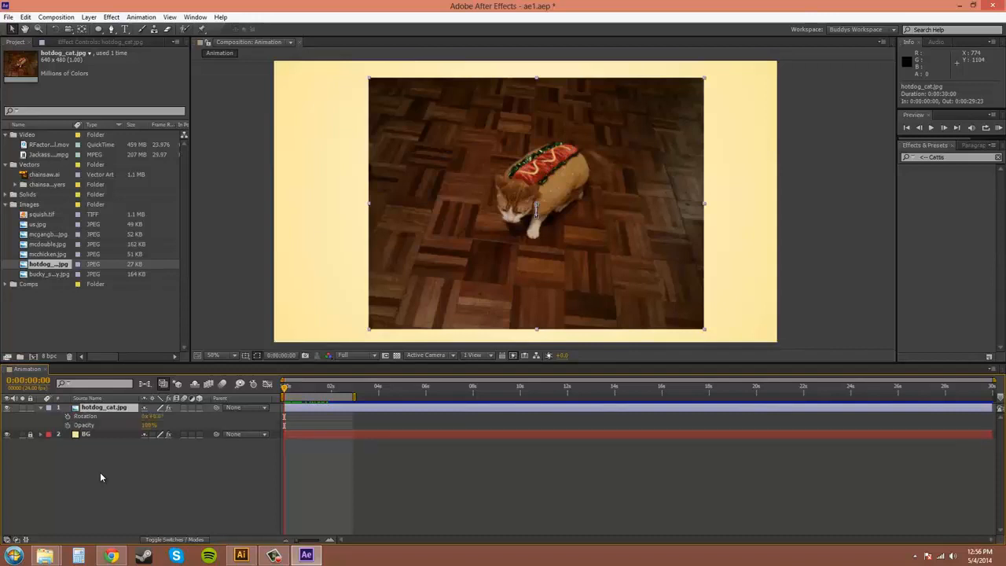
key(shift+a)
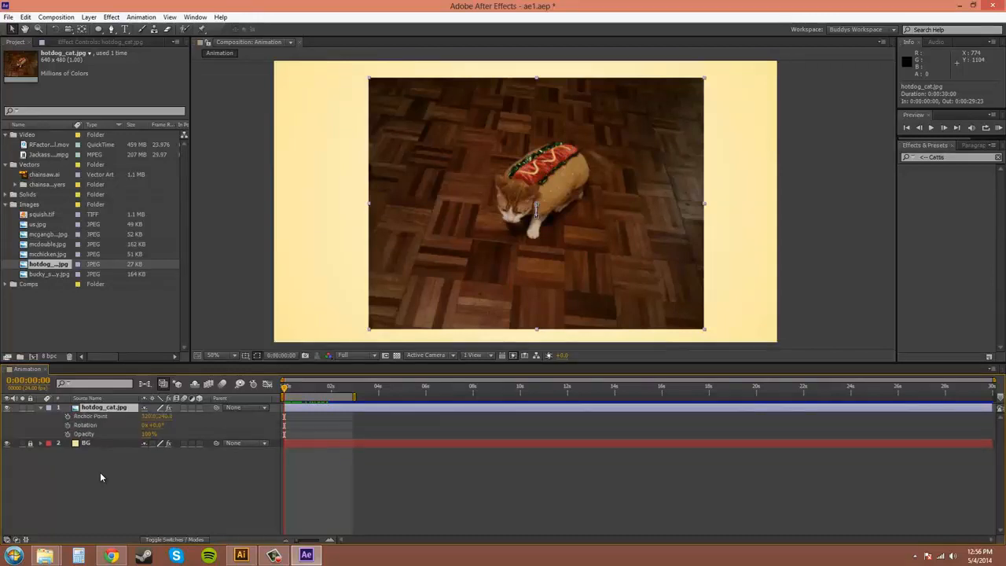
key(shift+p)
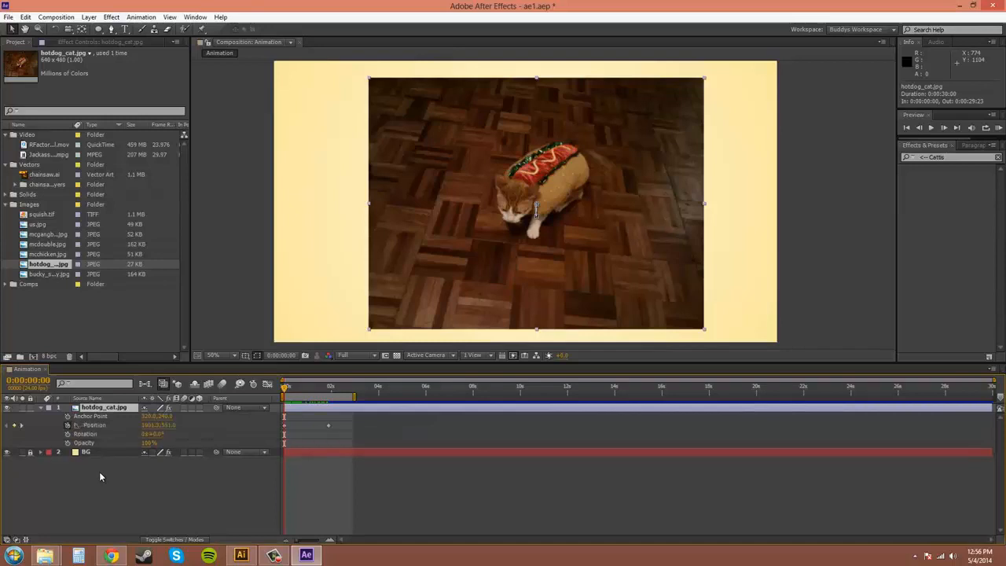
click(41, 409)
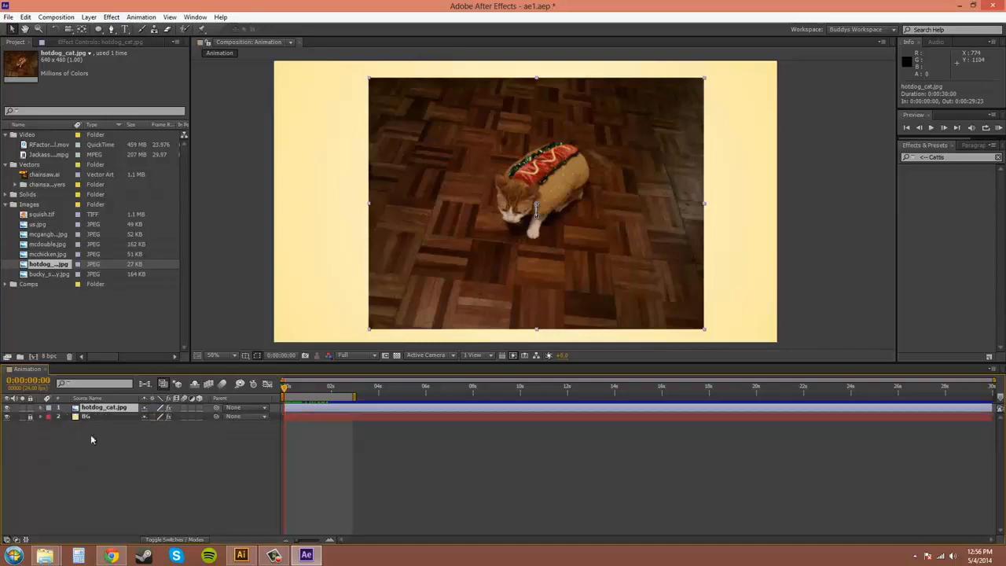
Add a Rotation keyframe to the hotdog_cat.jpg layer at 0:00:00:00
click(107, 435)
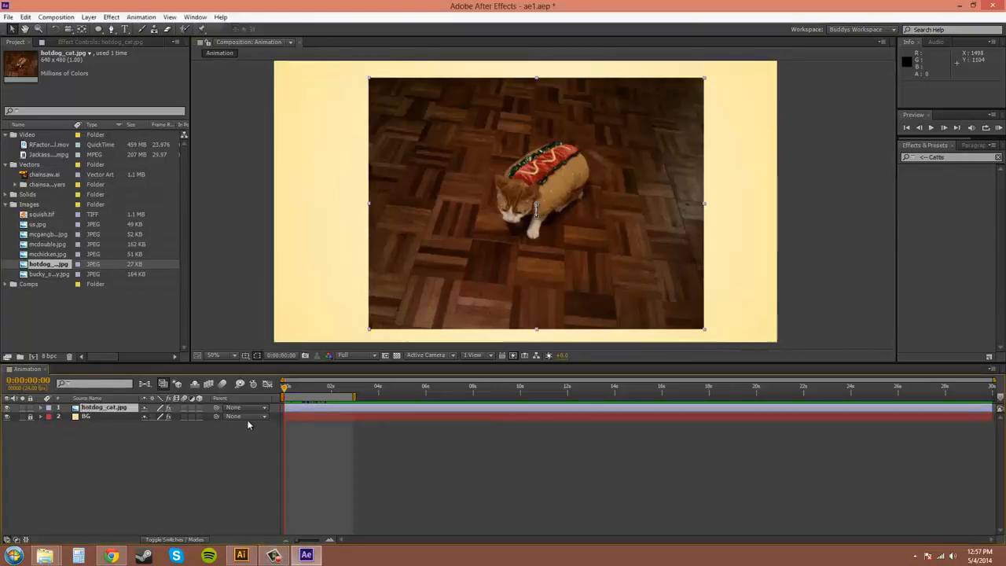
key(r)
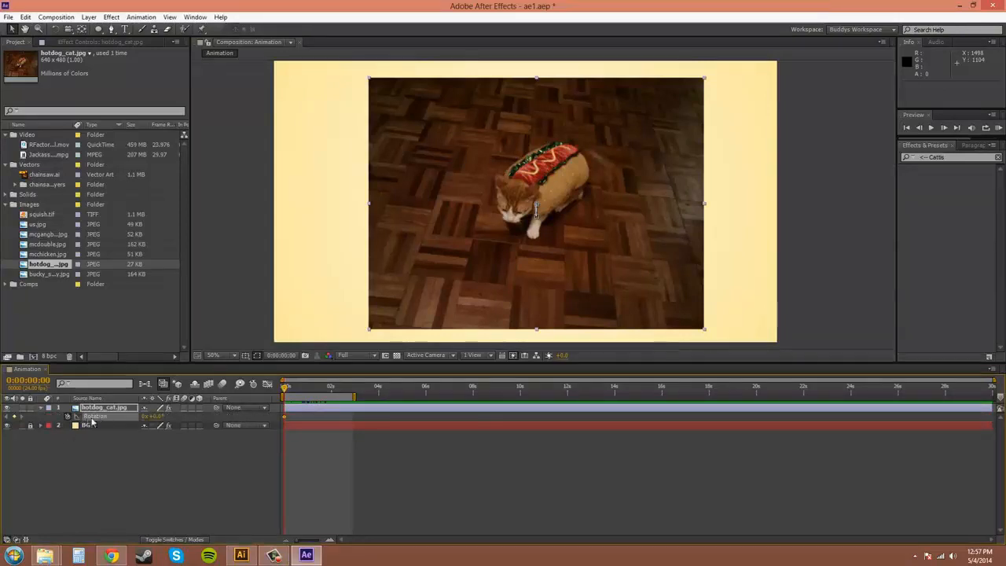
click(285, 421)
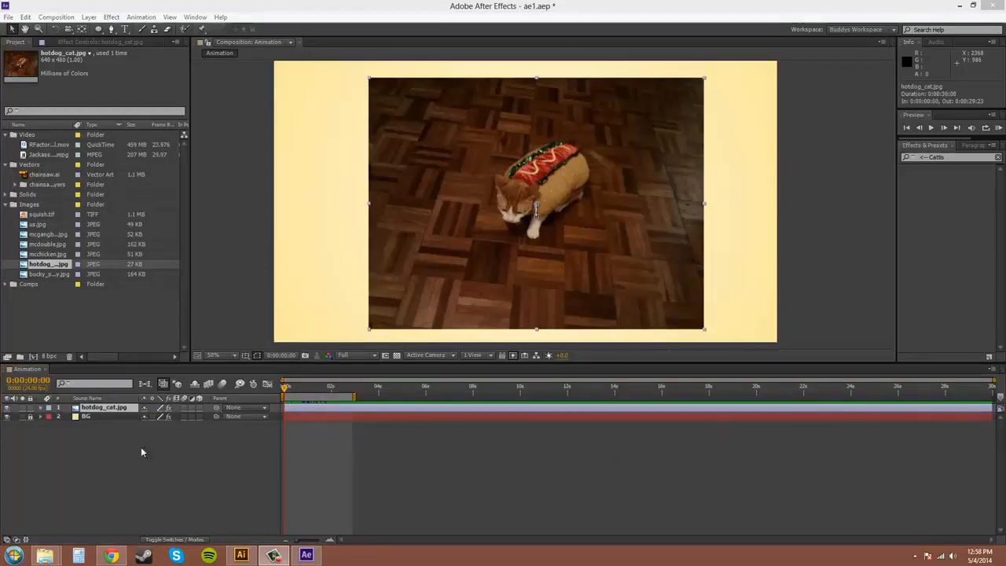
Show only the Position keyframes of the hotdog_cat.jpg layer and place the current-time indicator at the start of the timeline
click(104, 409)
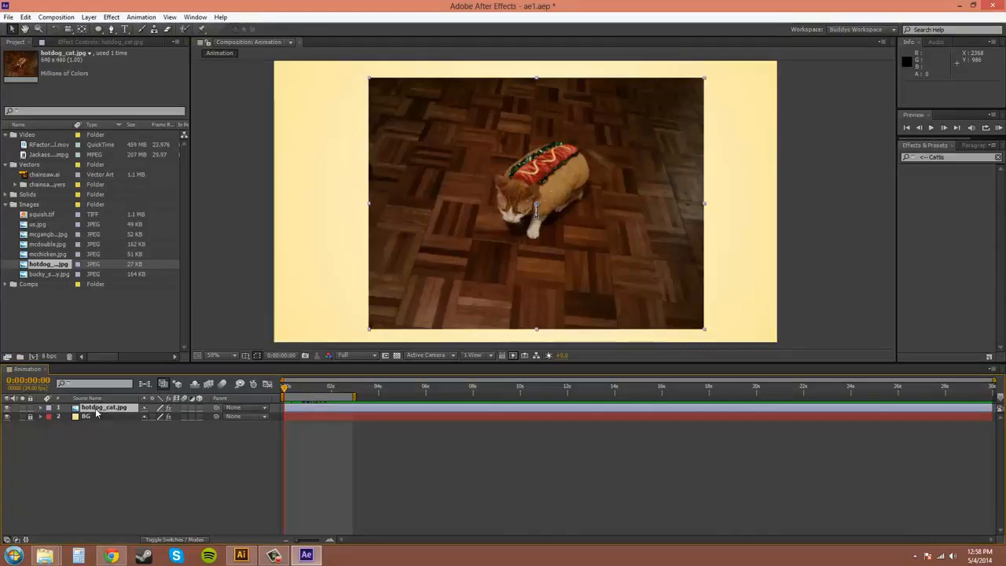
key(p)
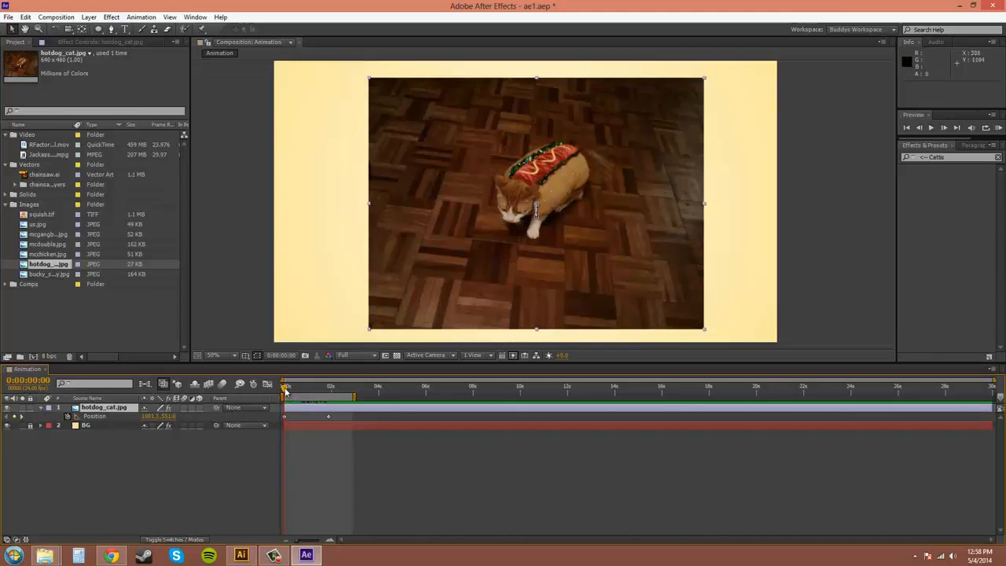
mouse_move(286, 389)
mouse_down()
mouse_move(333, 392)
mouse_move(272, 399)
mouse_up()
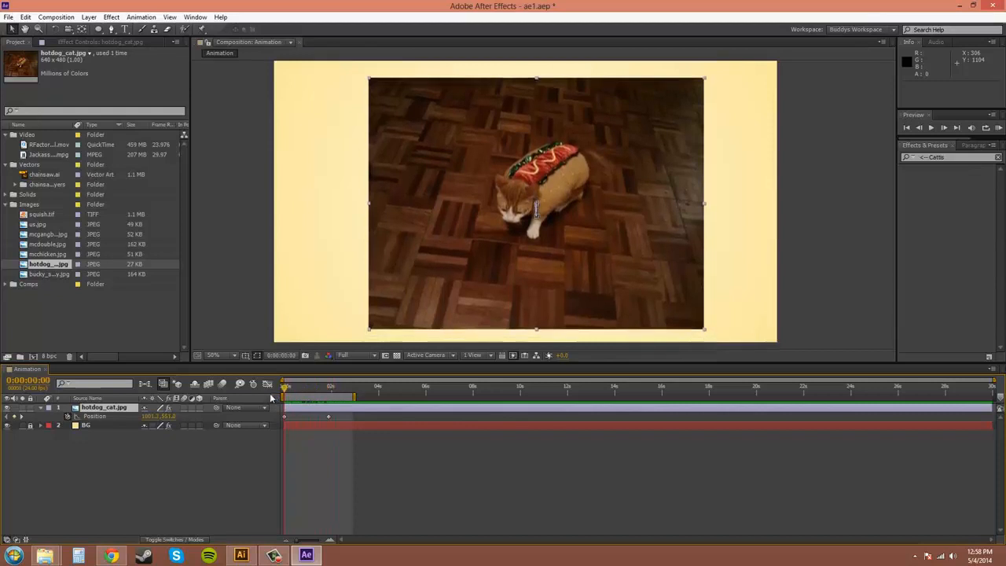
Reveal every modified property of the hotdog_cat.jpg layer, including its effects
click(104, 441)
click(108, 409)
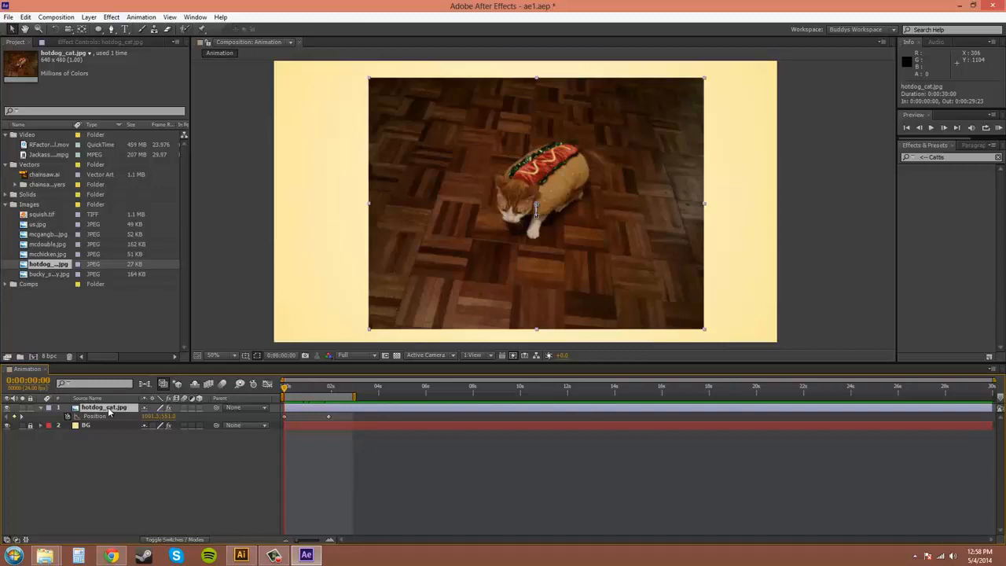
key(u)
key(u)
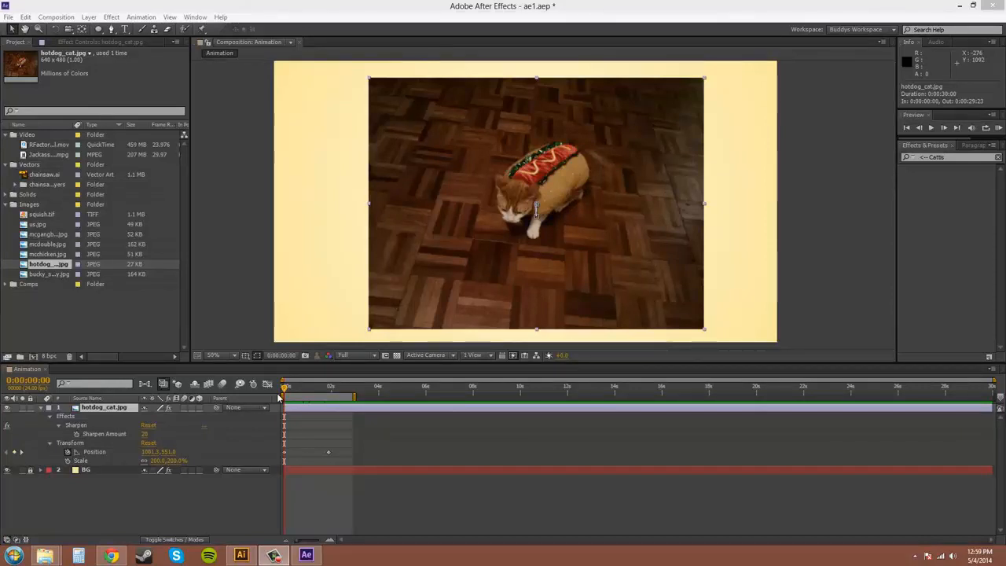
Isolate the Position and Scale properties of the hotdog_cat.jpg layer in the timeline
click(82, 462)
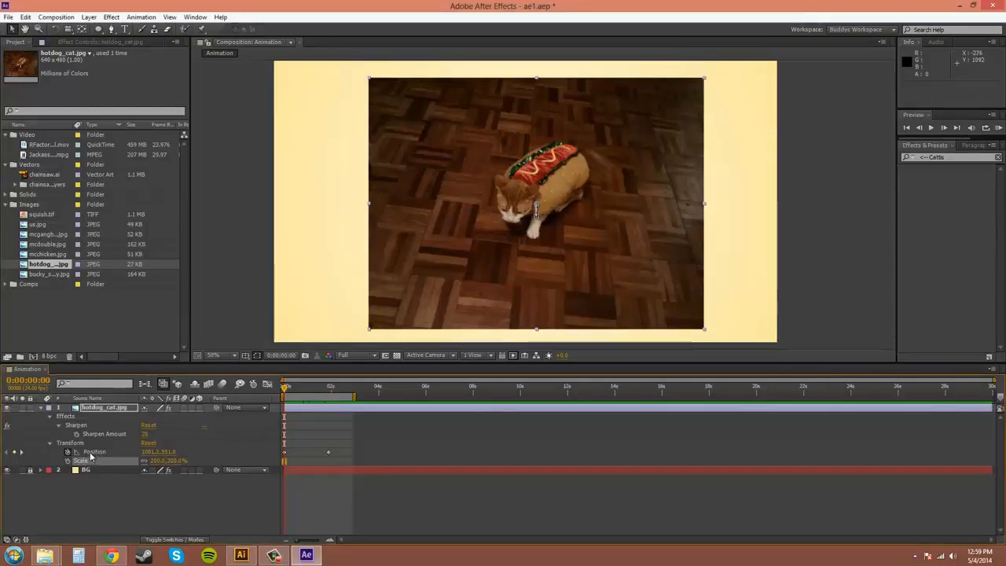
click(95, 452)
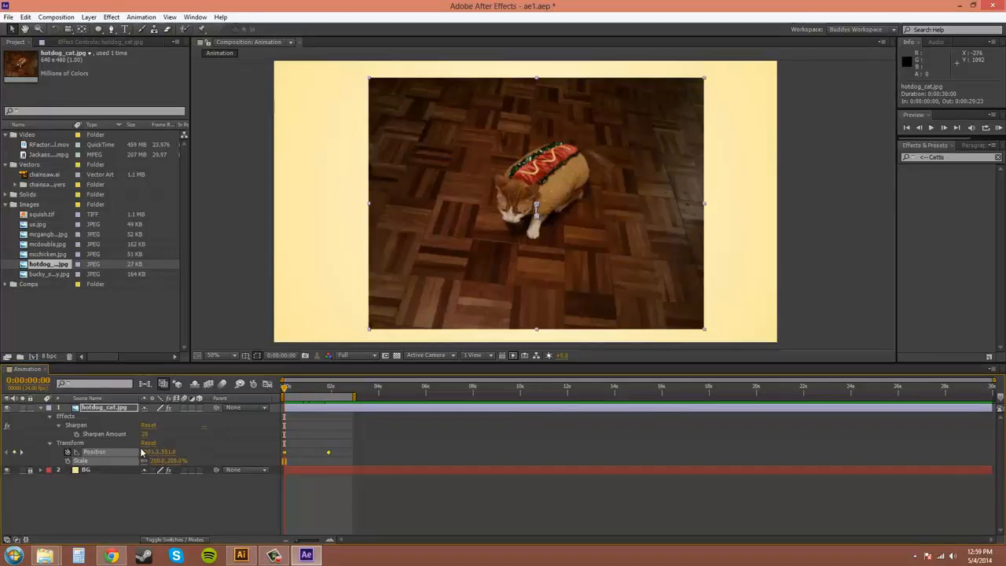
key(u)
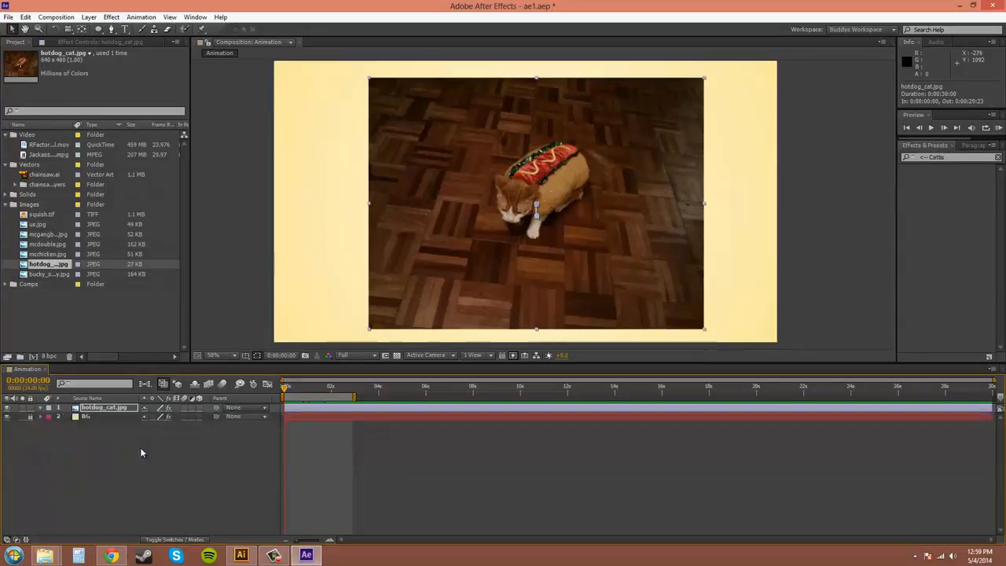
key(u)
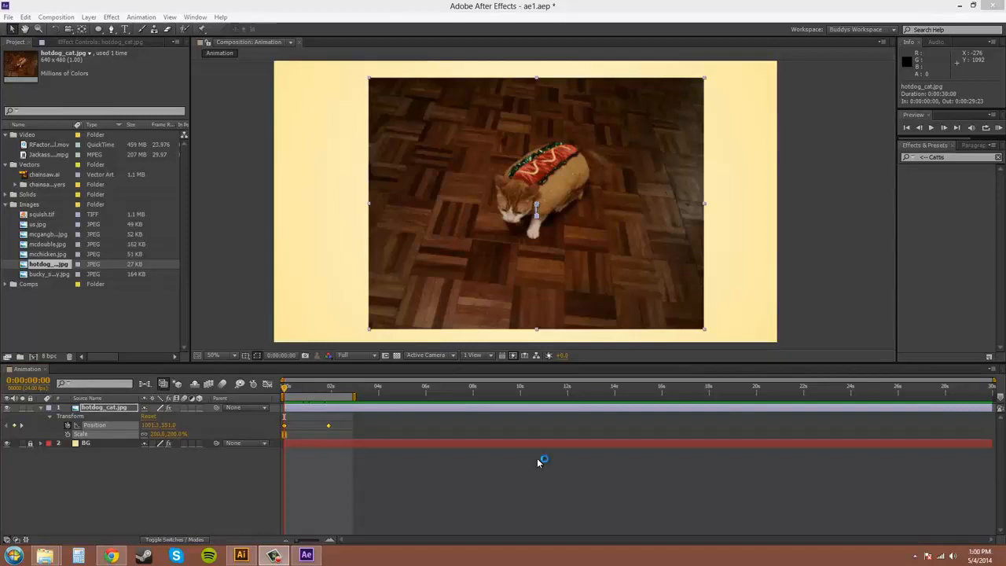
Hide the Position and Scale properties from the hotdog_cat.jpg layer's Transform group
click(199, 479)
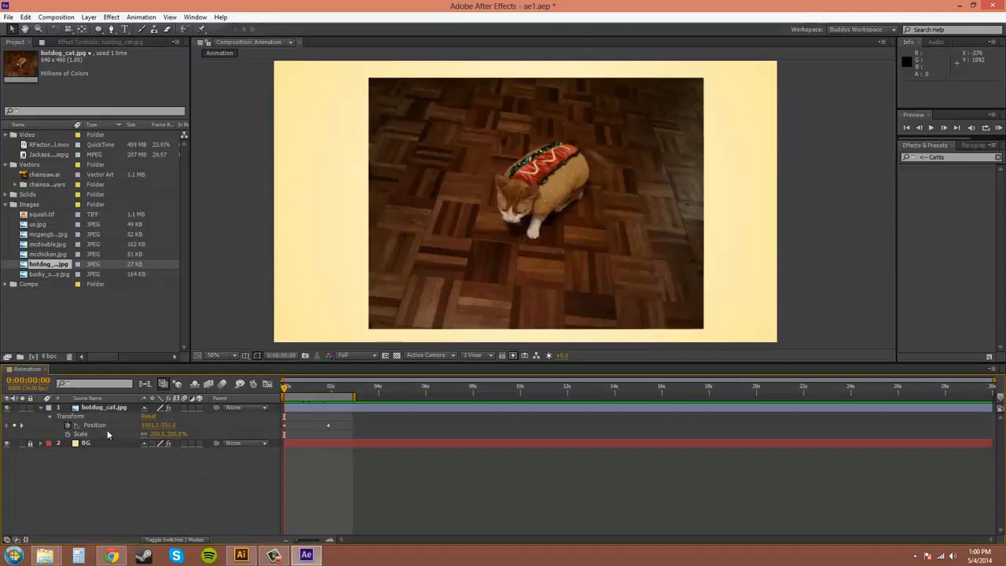
key(s)
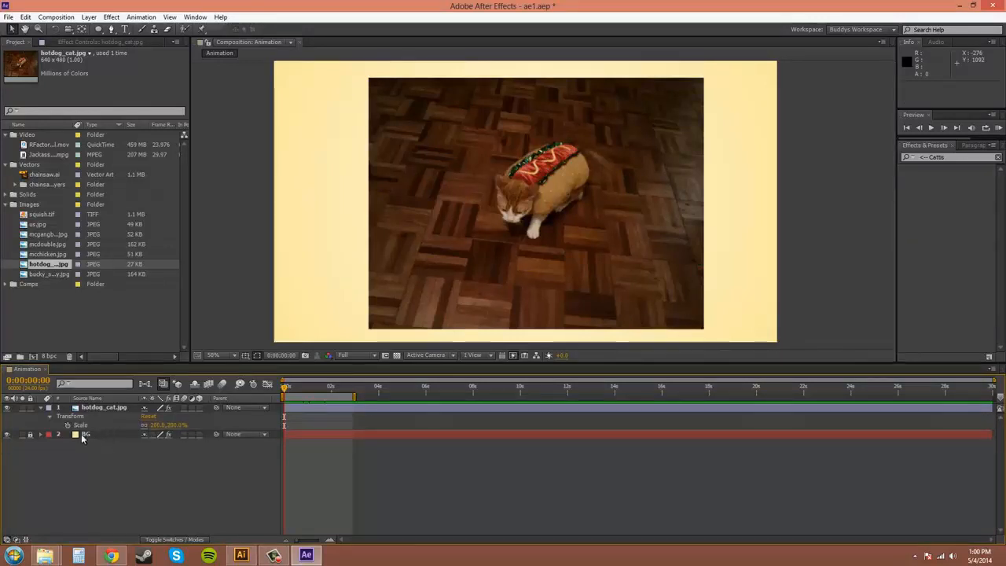
key(s)
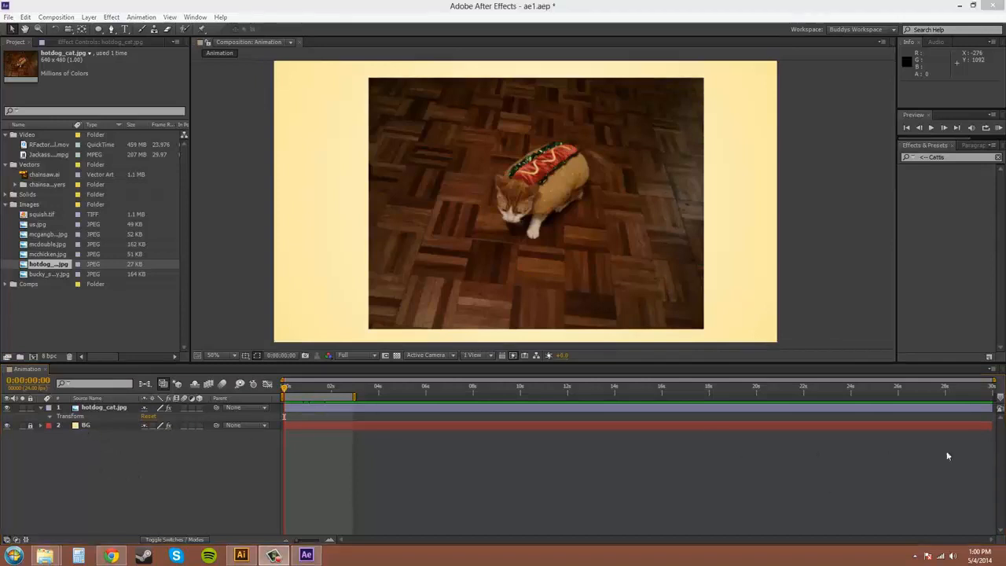
click(71, 416)
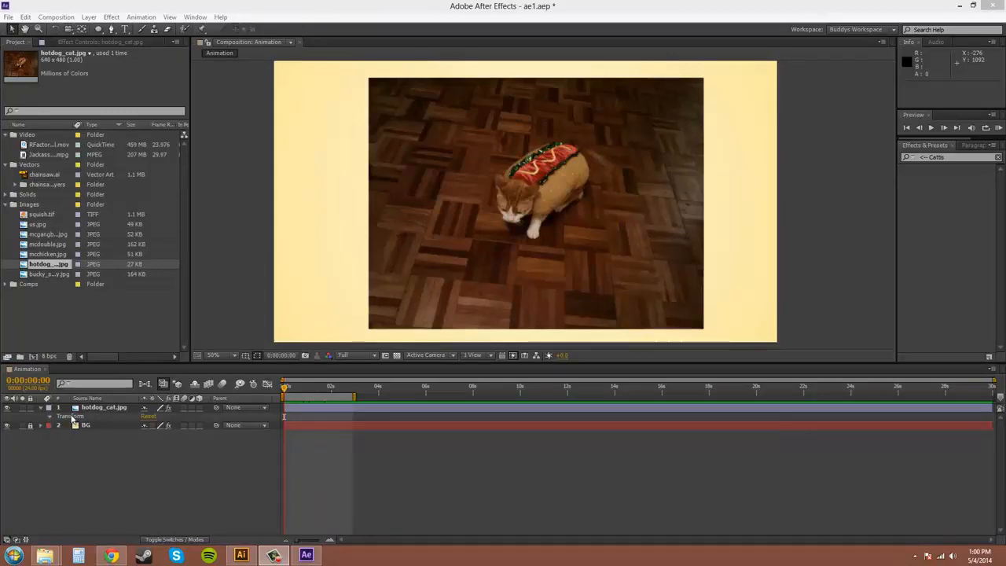
Open the numeric Position settings for the hotdog_cat.jpg layer and accept them without changing the coordinates
click(99, 411)
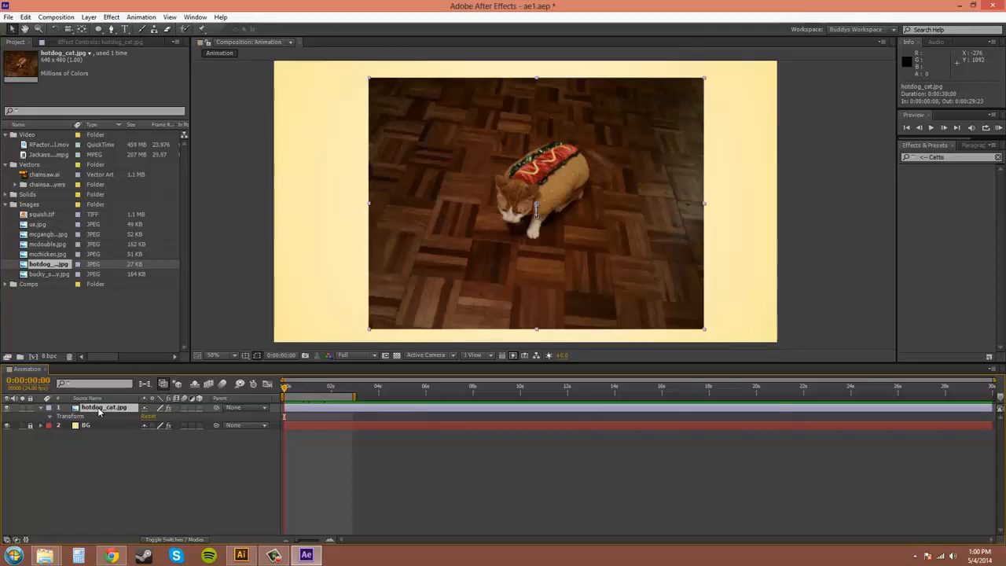
key(ctrl+shift+p)
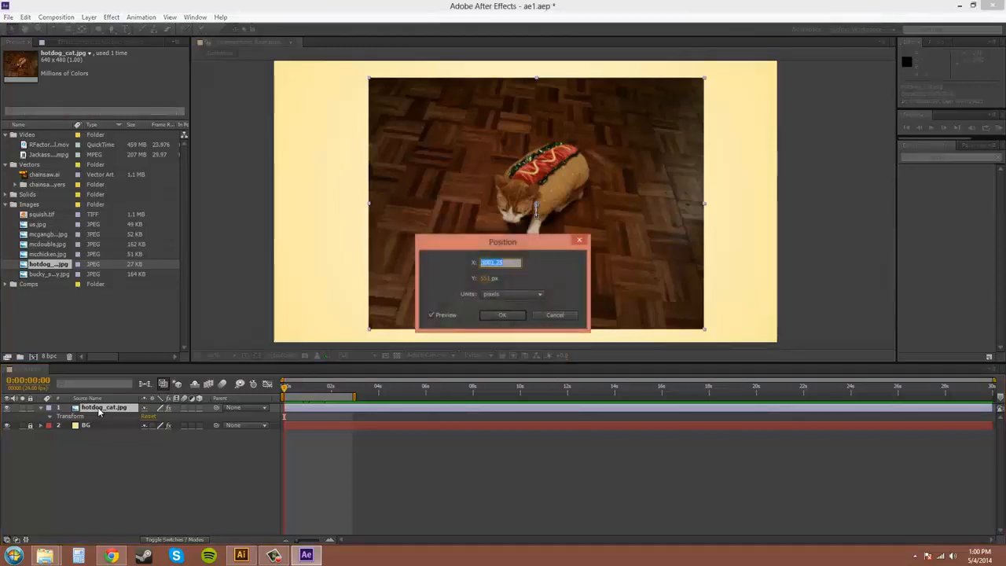
click(522, 279)
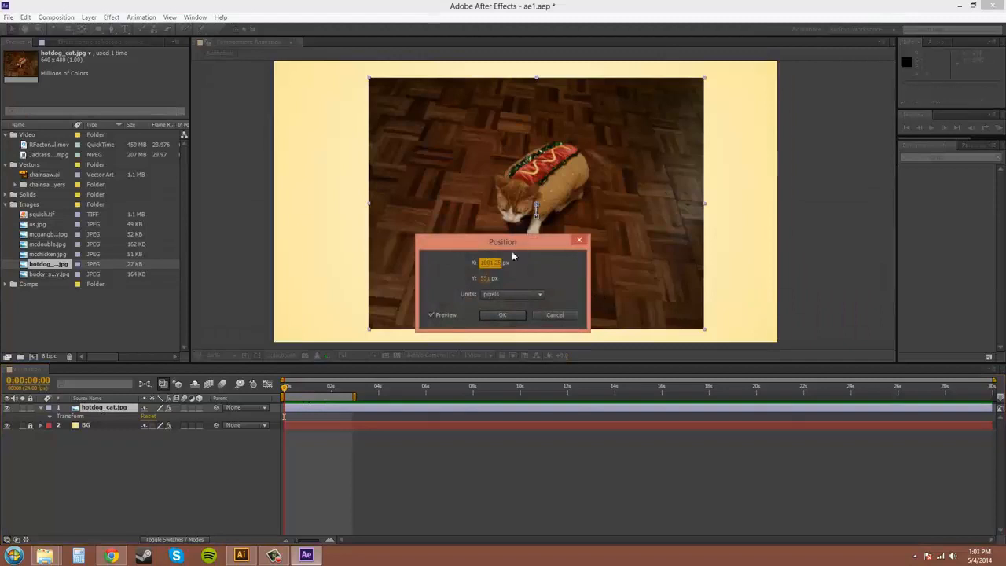
click(494, 318)
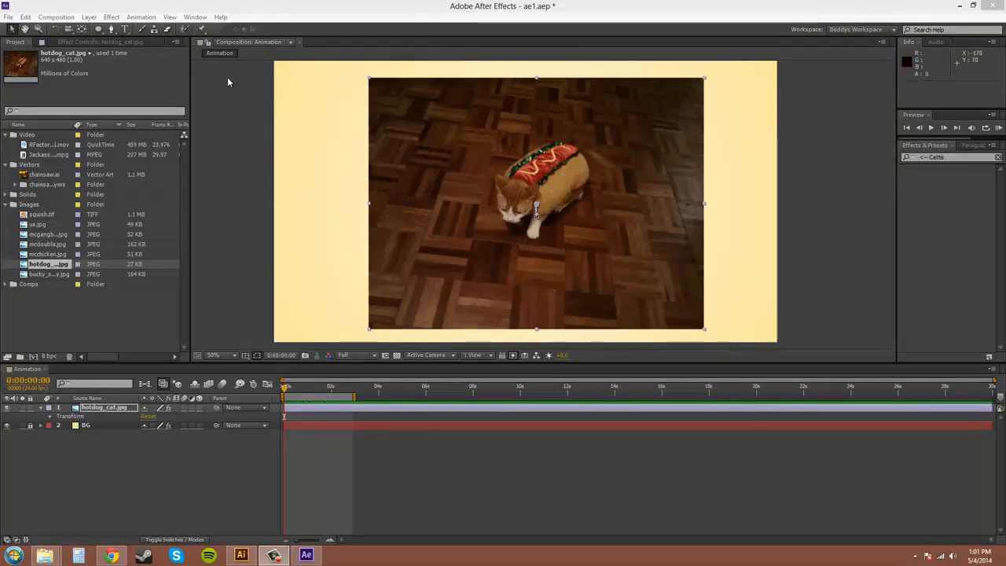
Start a new solid layer and match its size to the composition
click(88, 17)
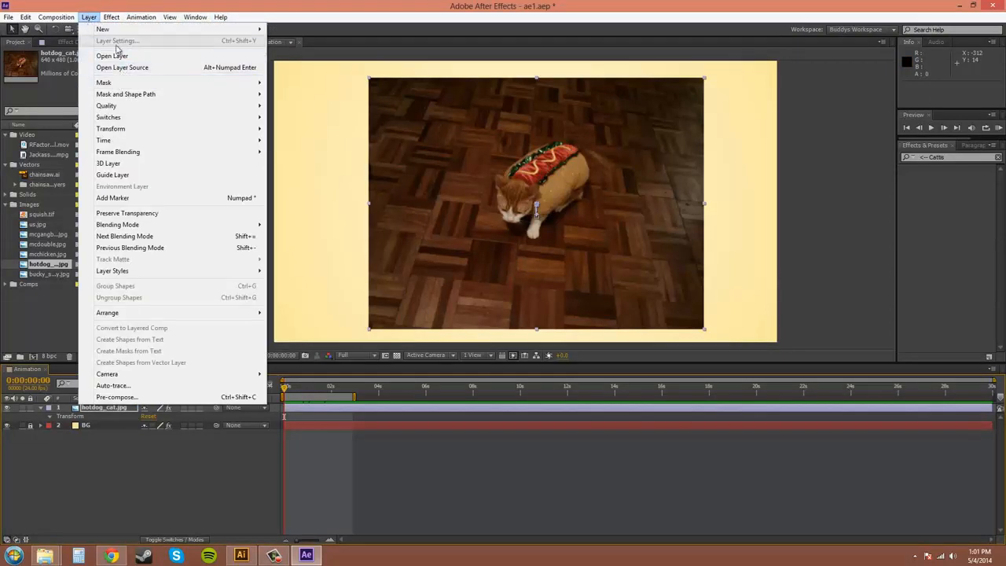
mouse_move(103, 29)
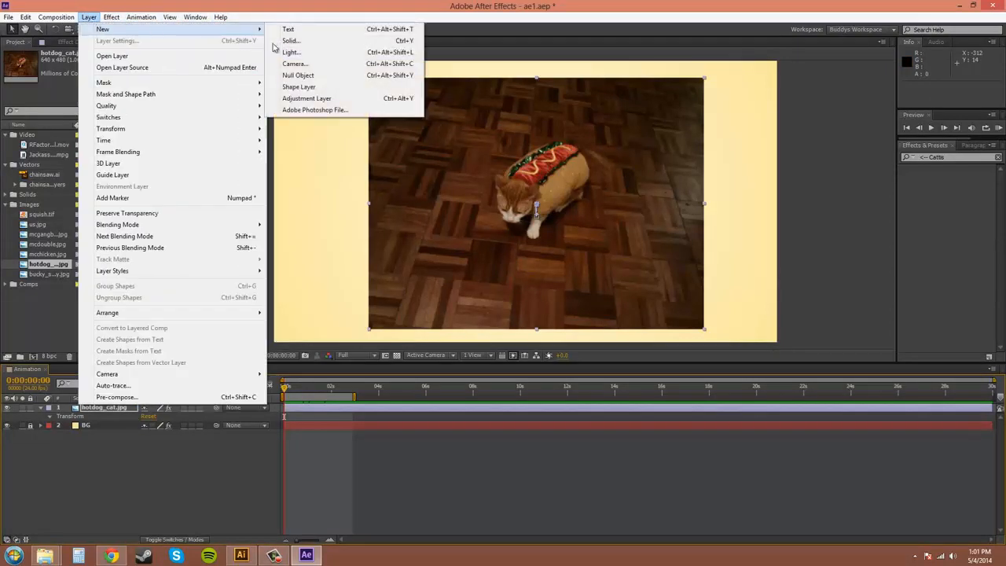
click(289, 41)
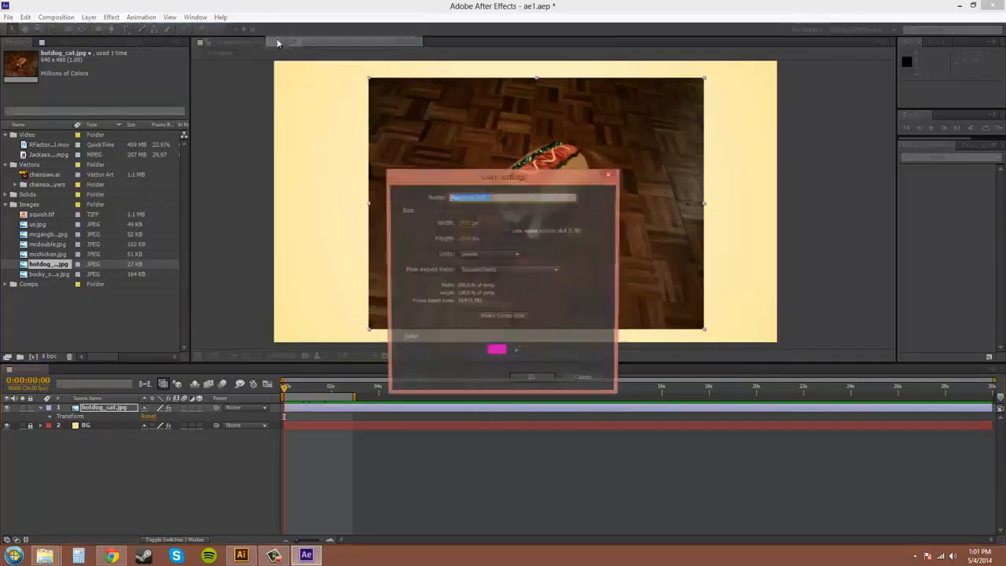
click(508, 318)
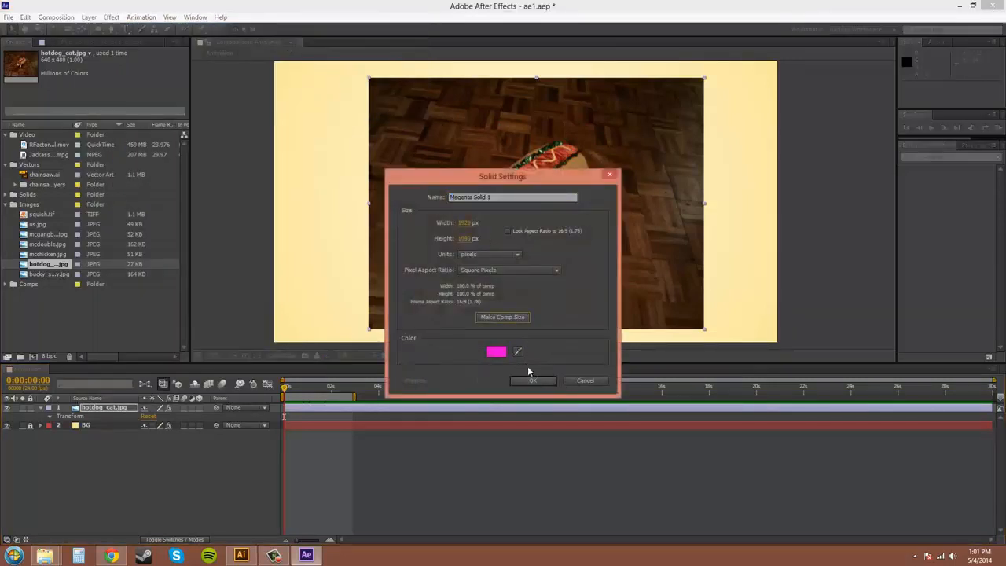
Create the magenta solid at about 1059 by 596 px with its aspect ratio locked, and hide the hotdog_cat.jpg layer
click(467, 224)
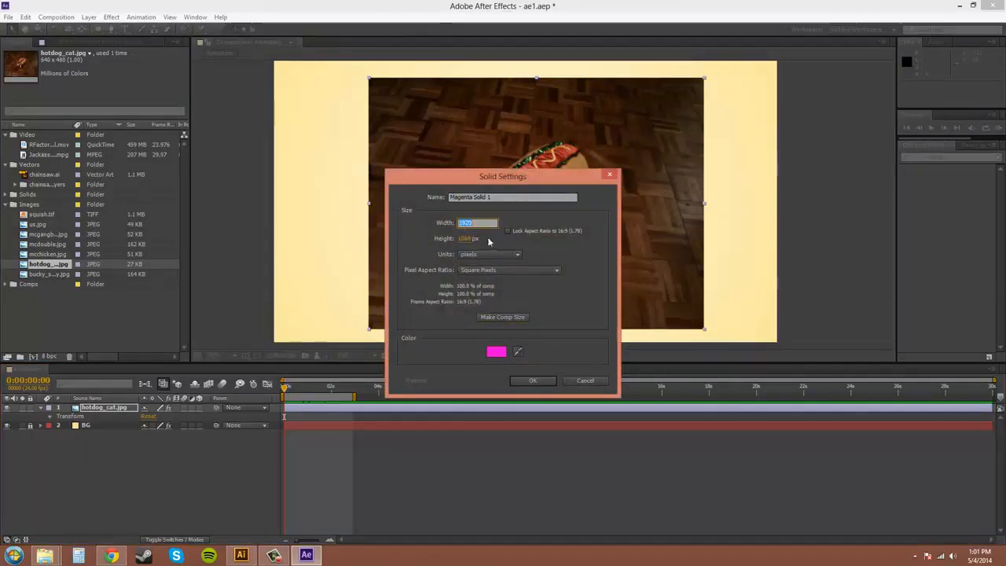
click(507, 230)
drag(466, 223, 2, 212)
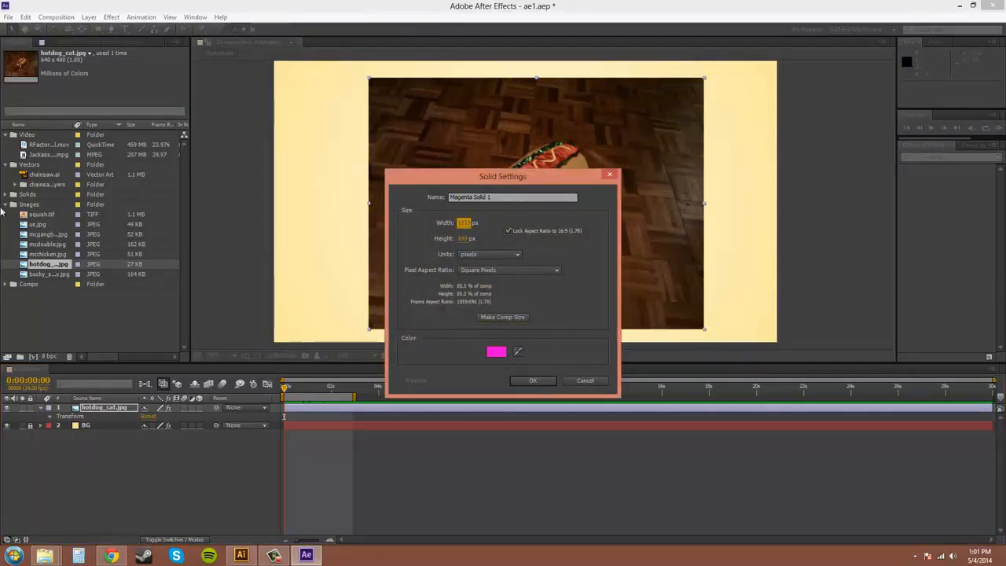
click(522, 380)
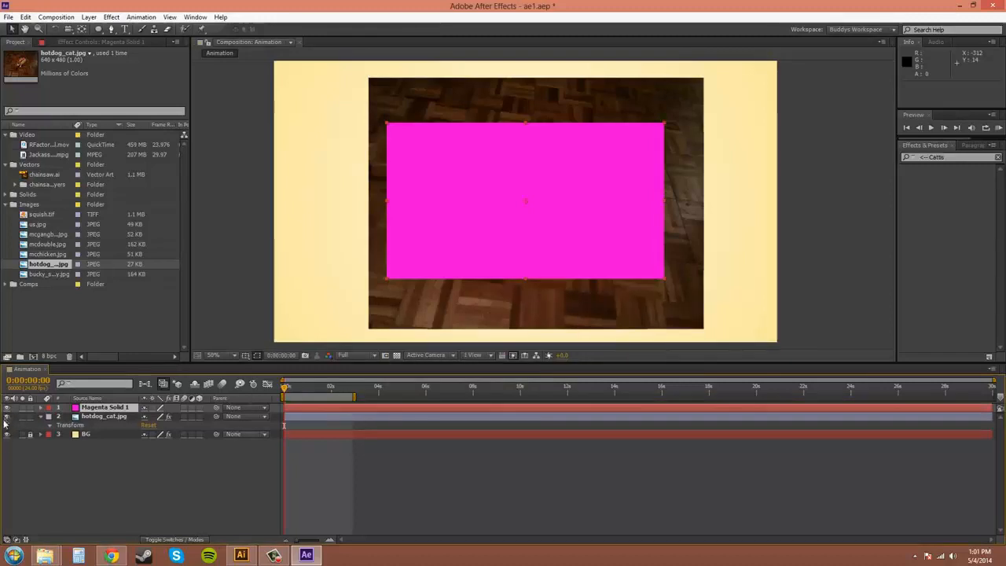
click(7, 416)
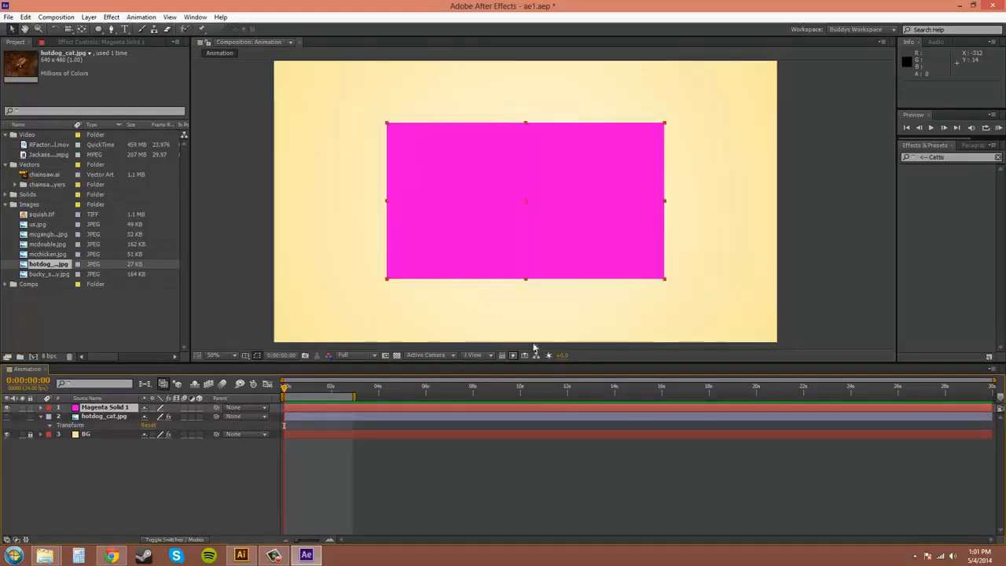
Fit the Magenta Solid 1 layer to the composition frame, and undo the fit
click(624, 237)
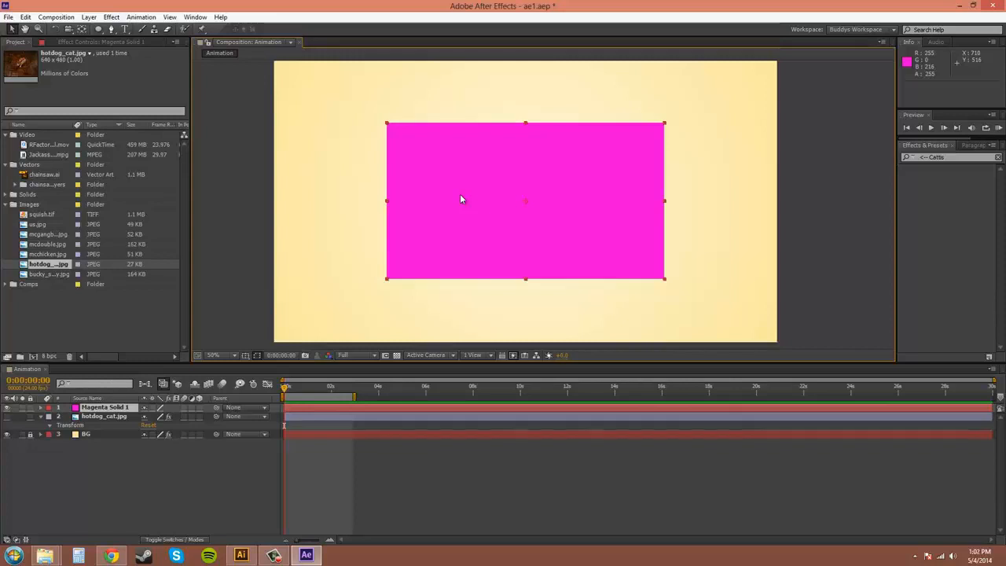
key(ctrl+alt+f)
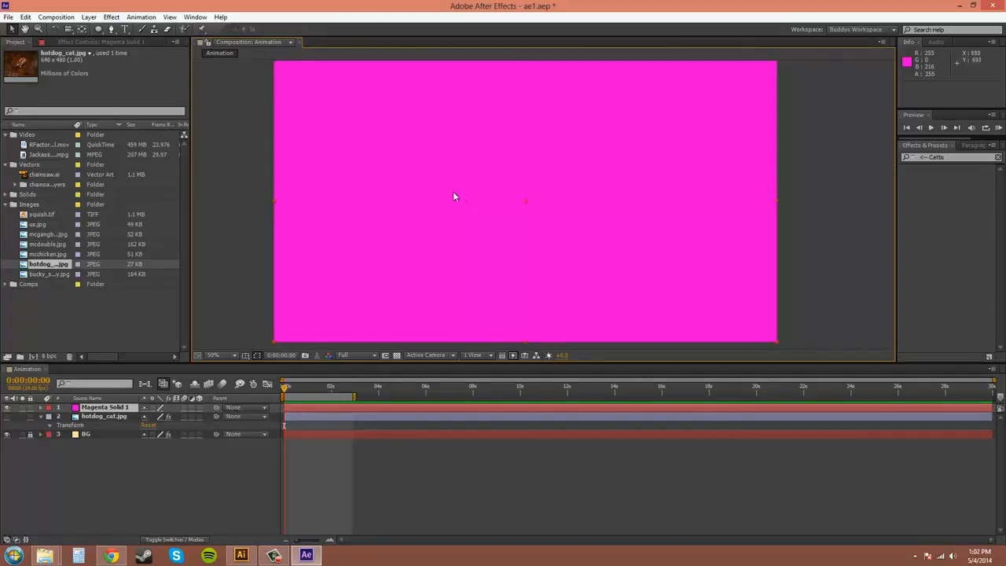
click(818, 198)
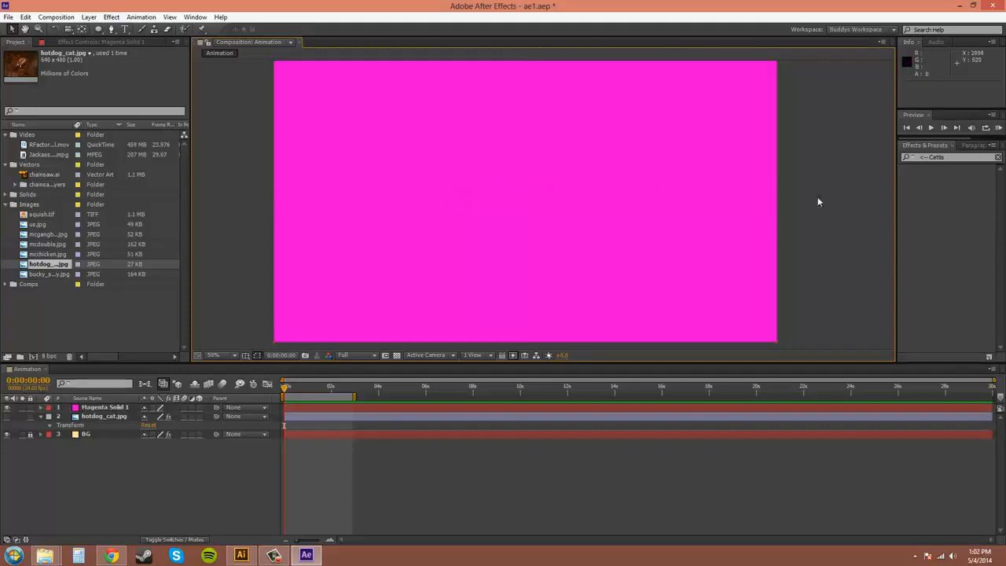
click(573, 214)
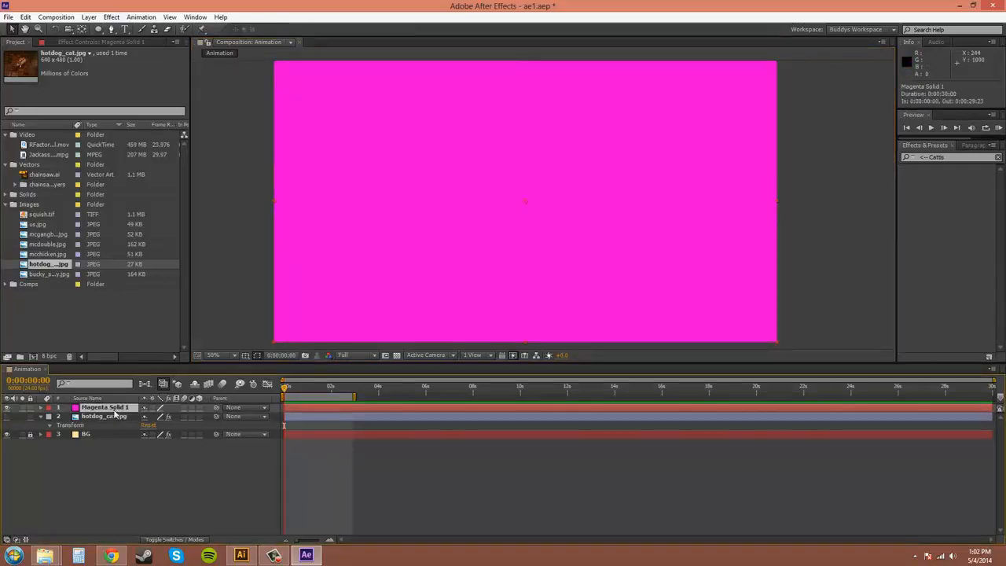
click(106, 453)
click(104, 408)
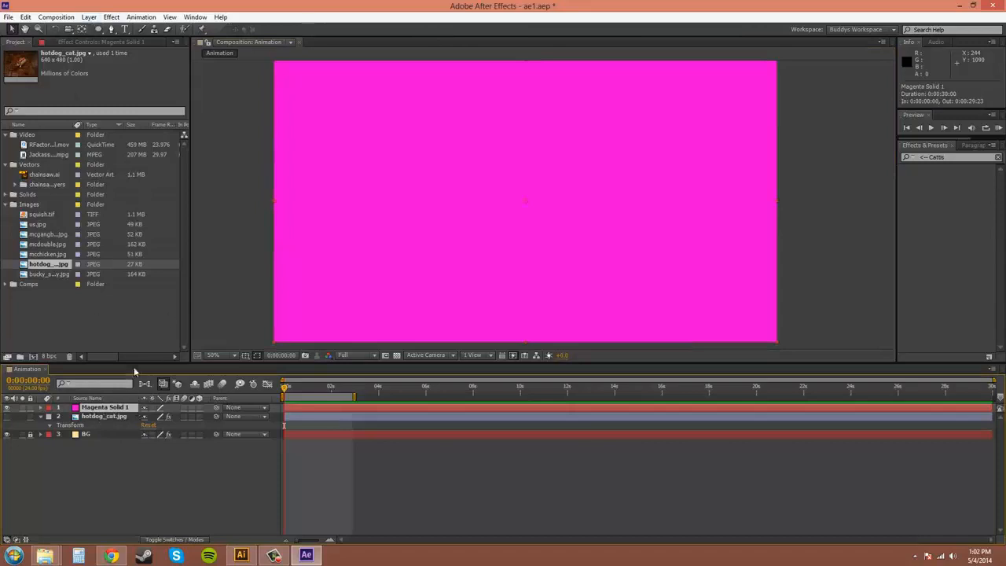
key(ctrl+alt+f)
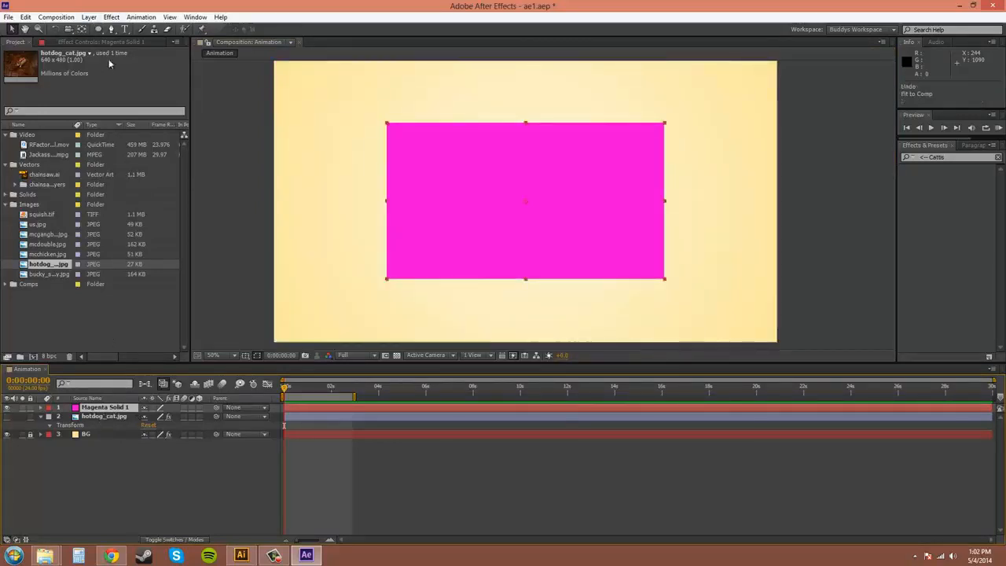
Change the existing Magenta Solid 1's solid settings so its dimensions match the composition size
click(72, 20)
mouse_move(88, 18)
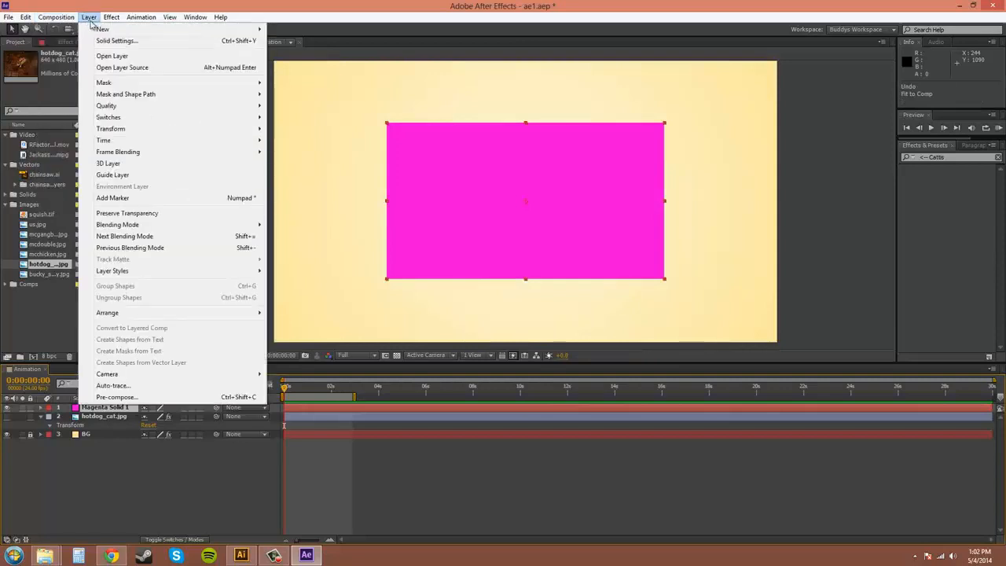
click(112, 42)
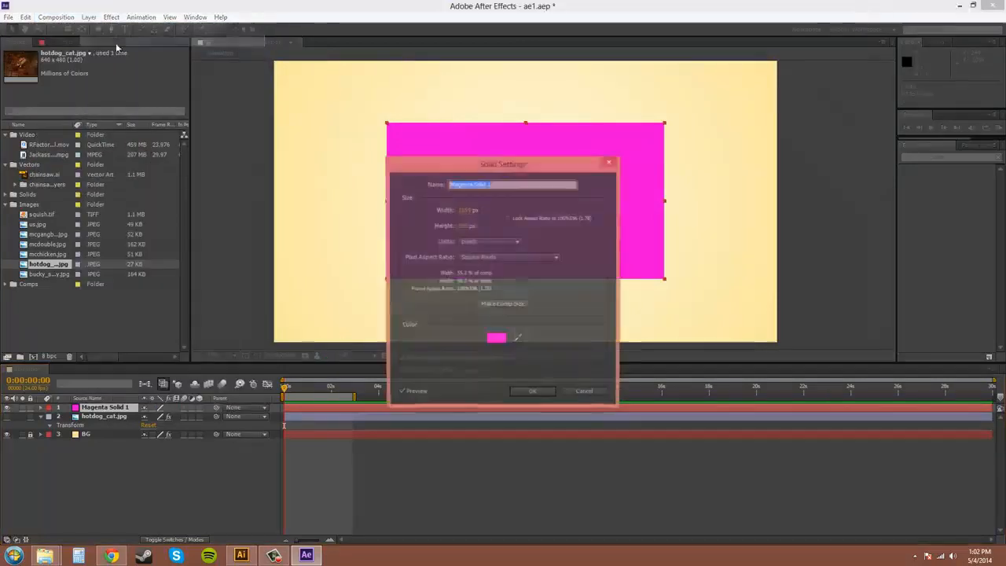
click(503, 304)
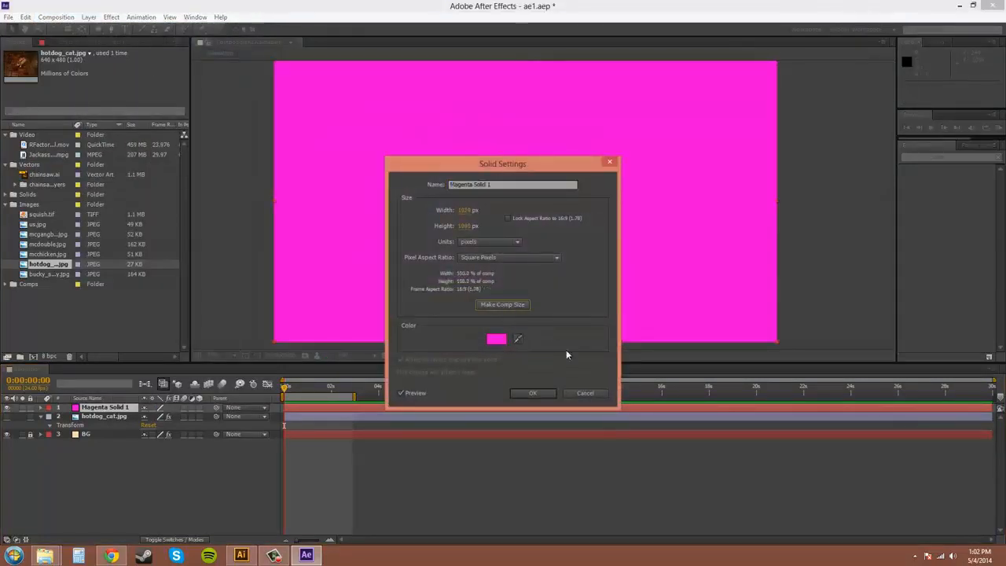
click(534, 393)
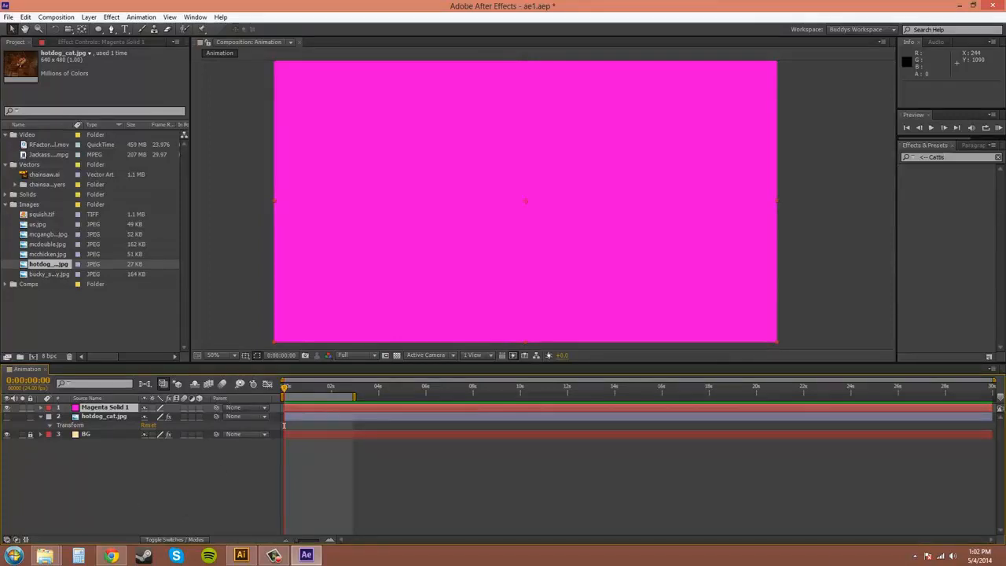
Hide the Magenta Solid 1 layer, and open the settings for another new solid and cancel them
key(F10)
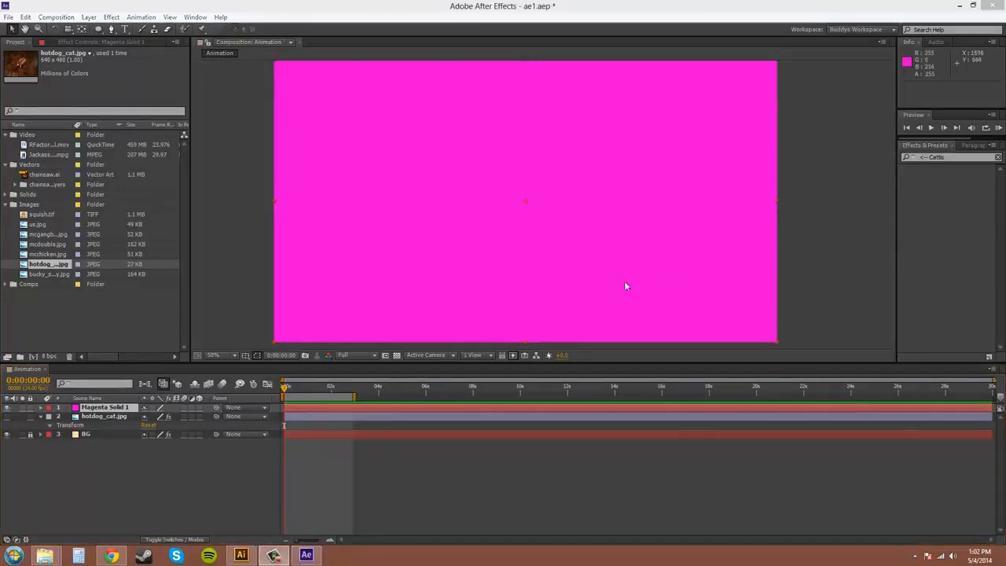
click(7, 408)
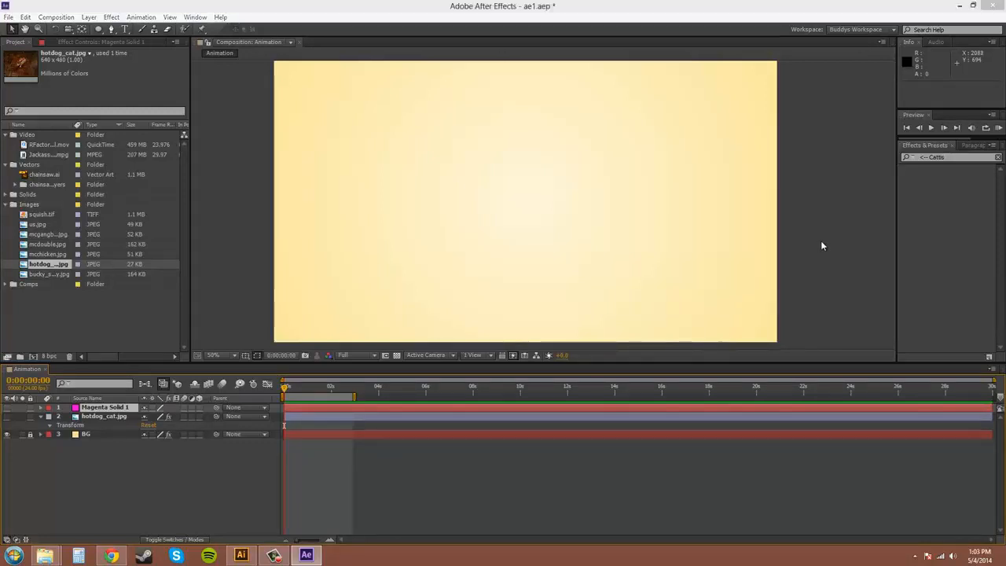
key(ctrl+y)
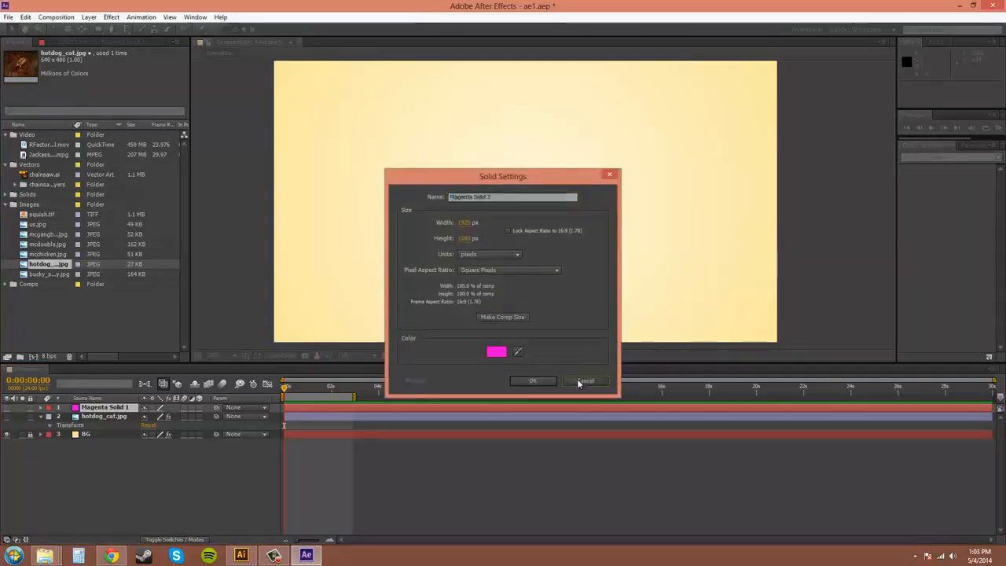
click(581, 380)
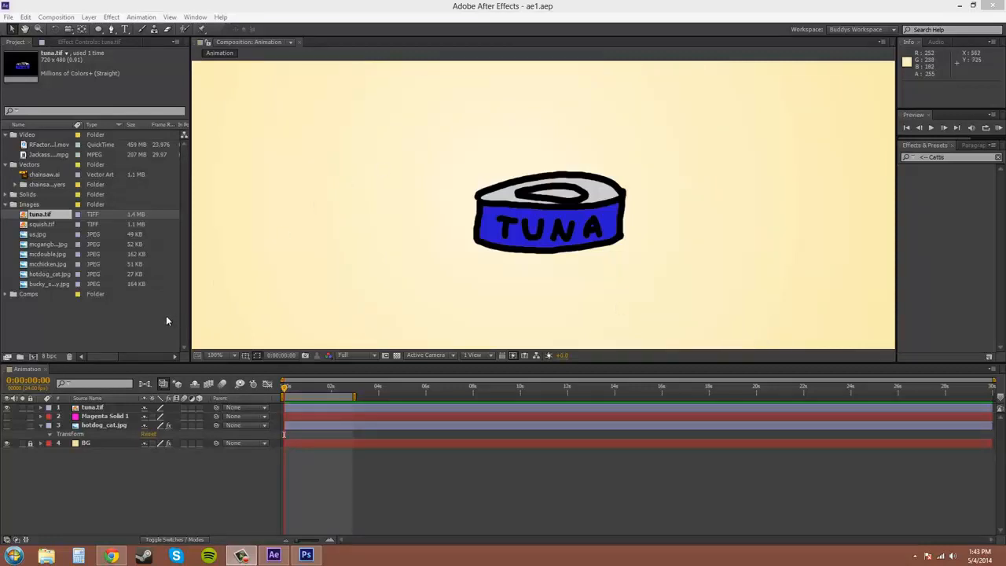
Enable automatic keyframing in the timeline and reveal all Transform properties of the tuna.tif layer
click(253, 385)
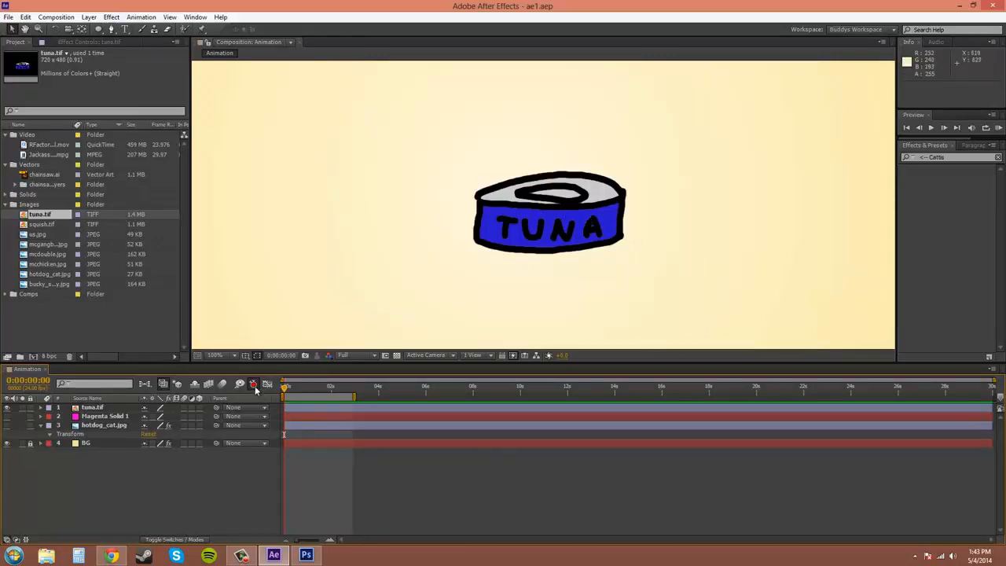
click(10, 29)
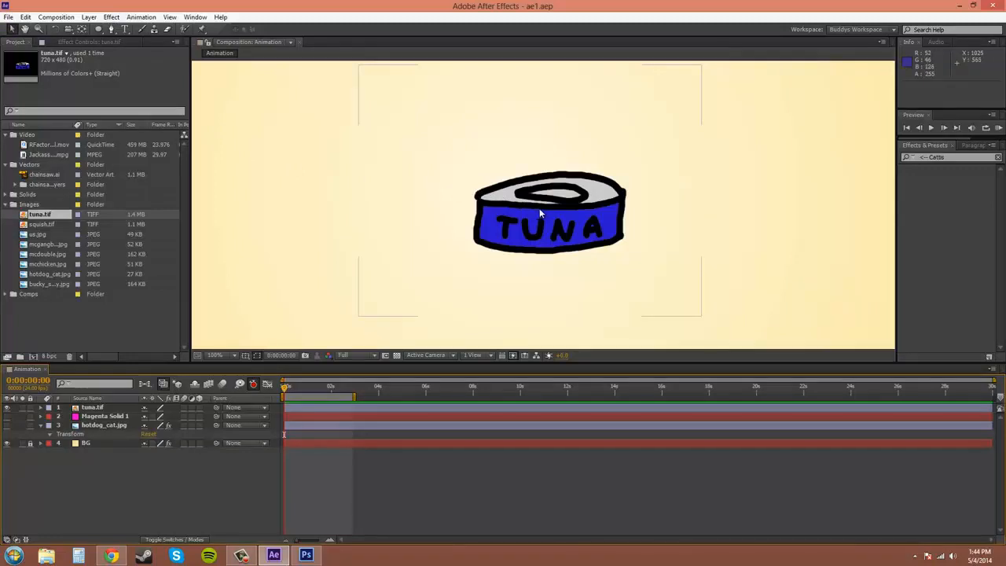
click(93, 408)
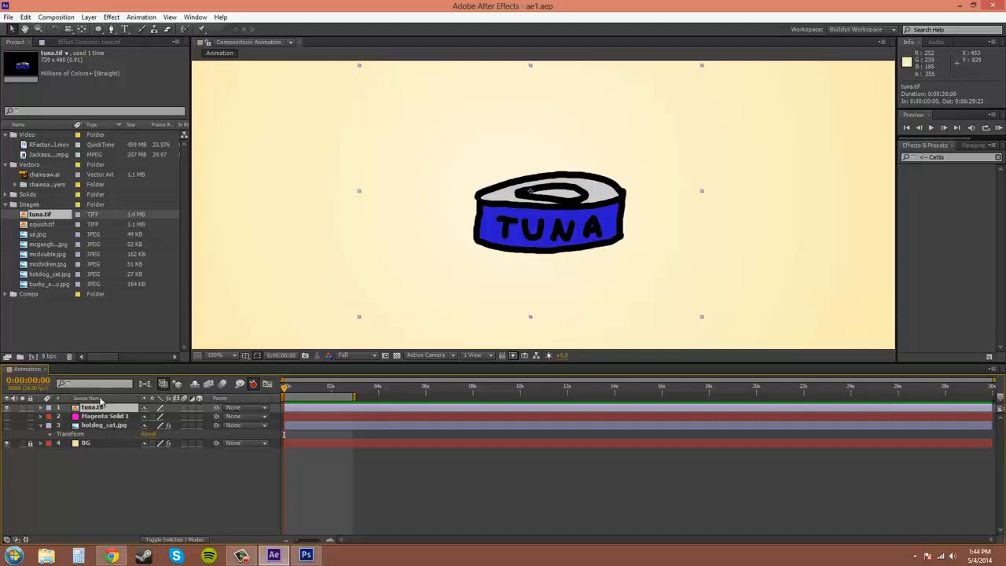
key(p)
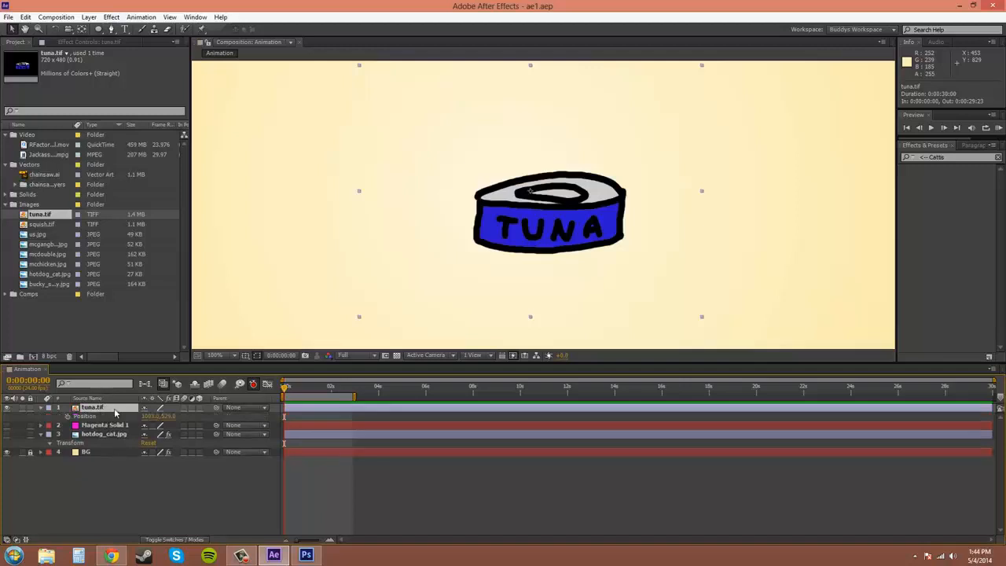
click(41, 408)
click(40, 408)
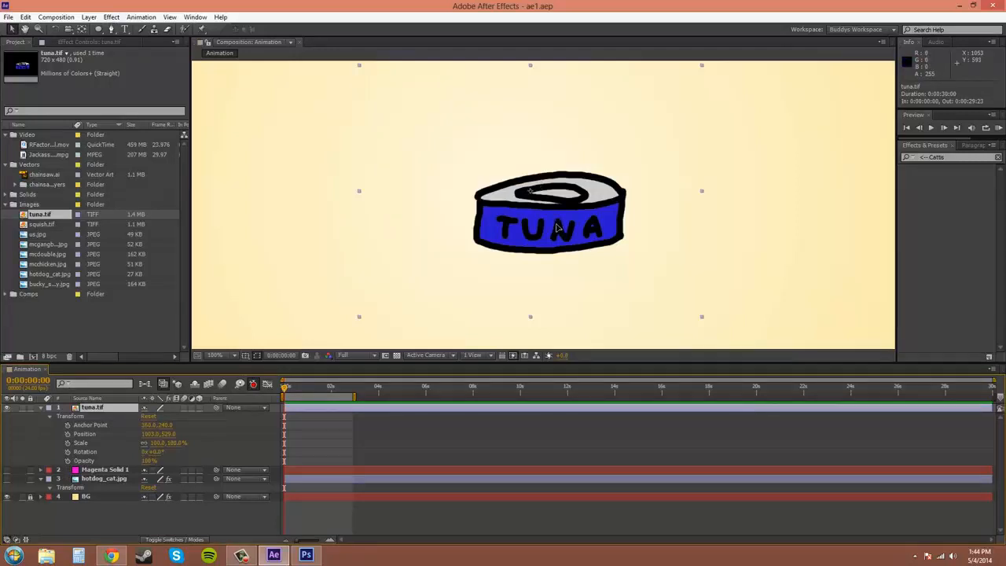
Keyframe the tuna can's position at about (1113, 452) at 0:00, (1405, 600) at 1:04 and (683, 597) at 2:02
drag(557, 228, 615, 188)
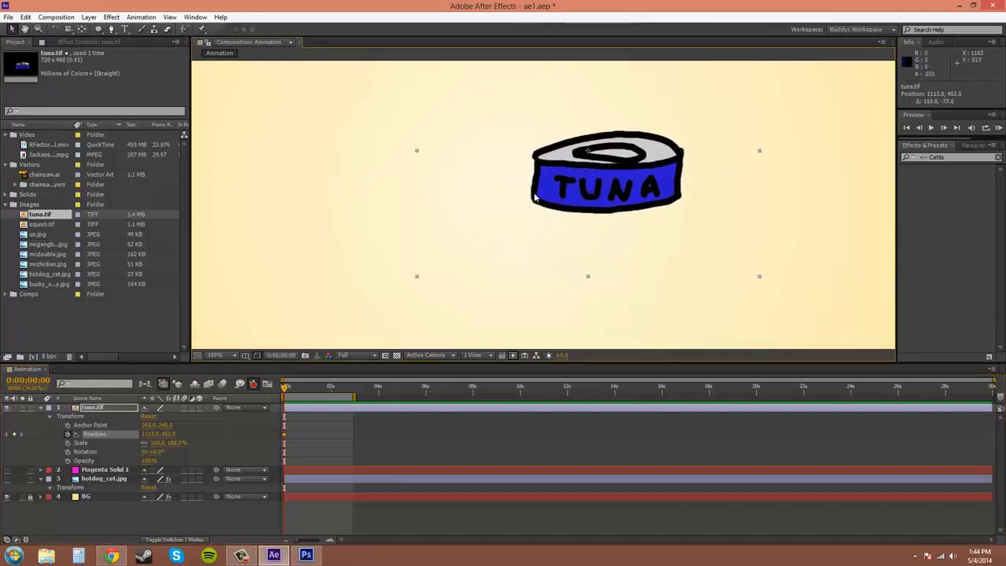
drag(284, 391, 314, 393)
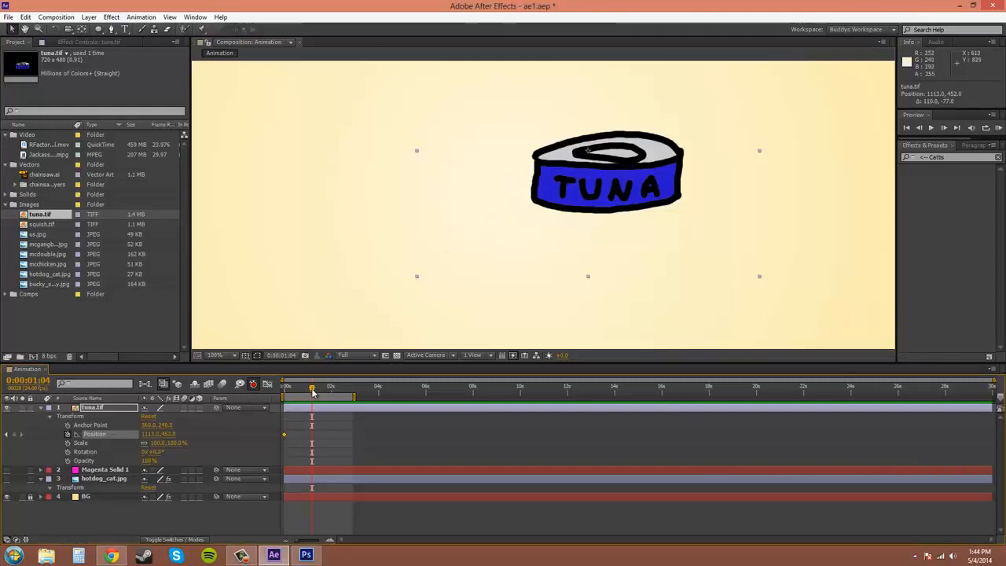
drag(588, 177, 756, 261)
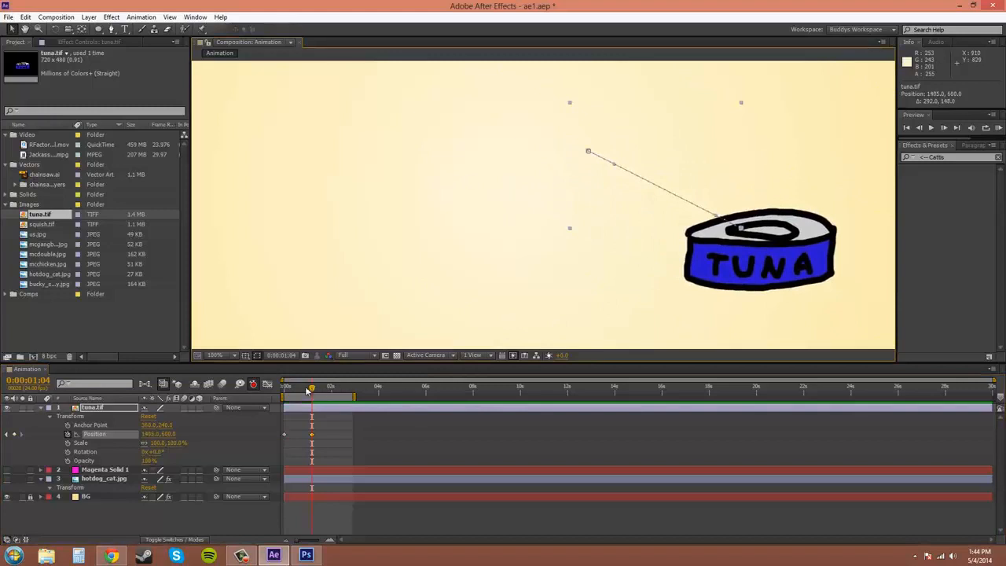
drag(312, 387, 332, 391)
drag(835, 283, 456, 281)
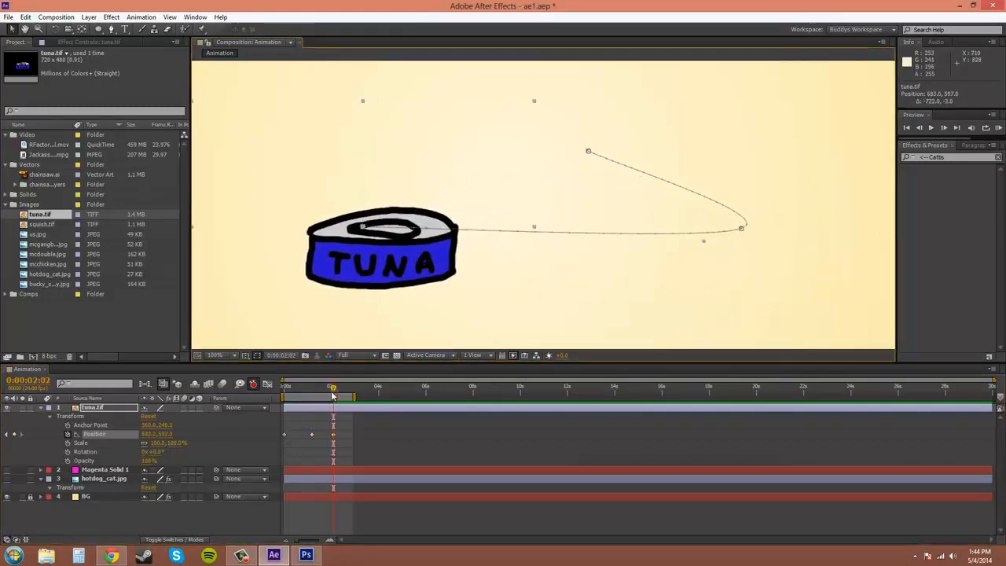
Keyframe the tuna.tif layer's scale to about 133% at 0:00:01:04 and 100% at the start of the timeline
drag(333, 391, 310, 388)
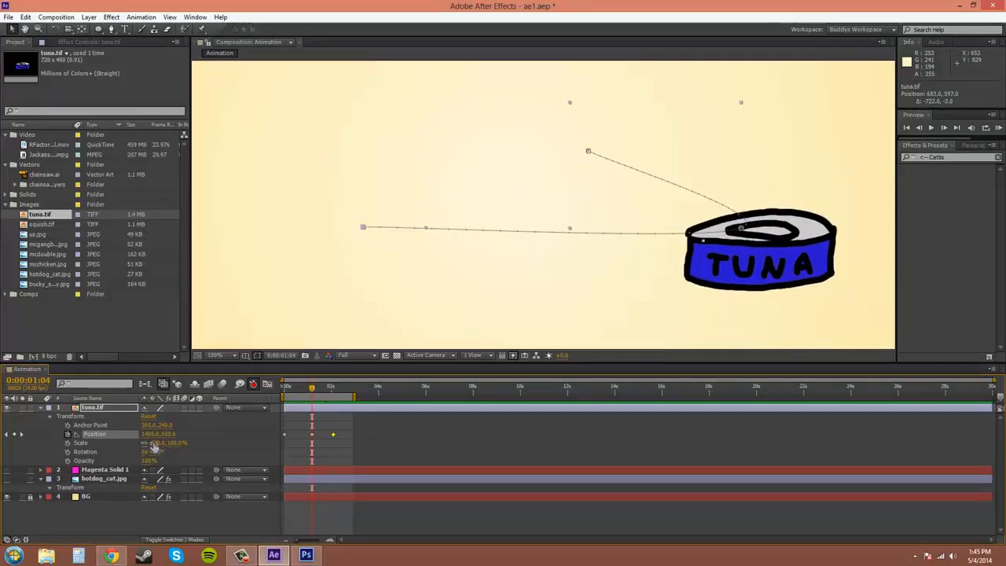
drag(168, 445, 193, 432)
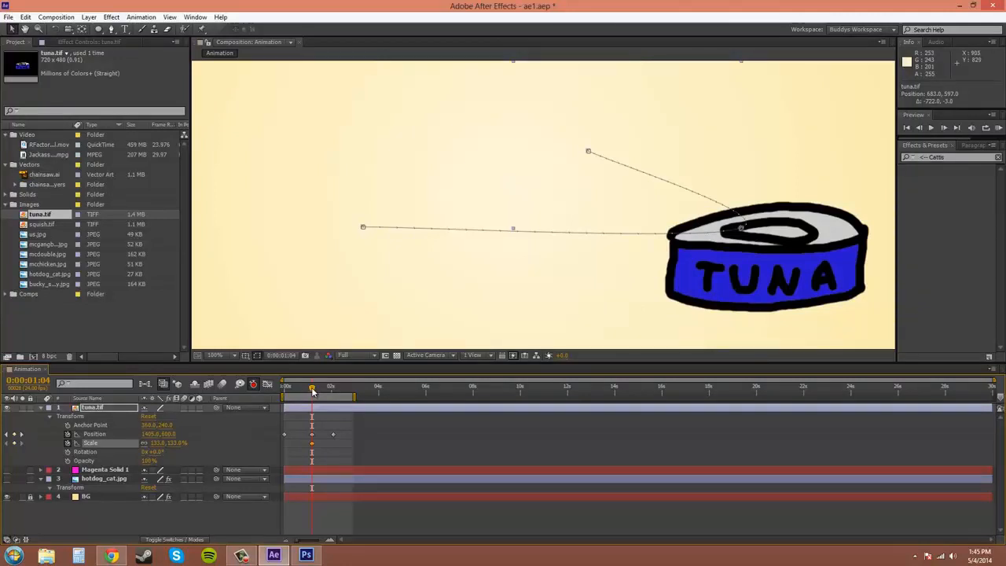
drag(311, 393, 281, 403)
click(175, 442)
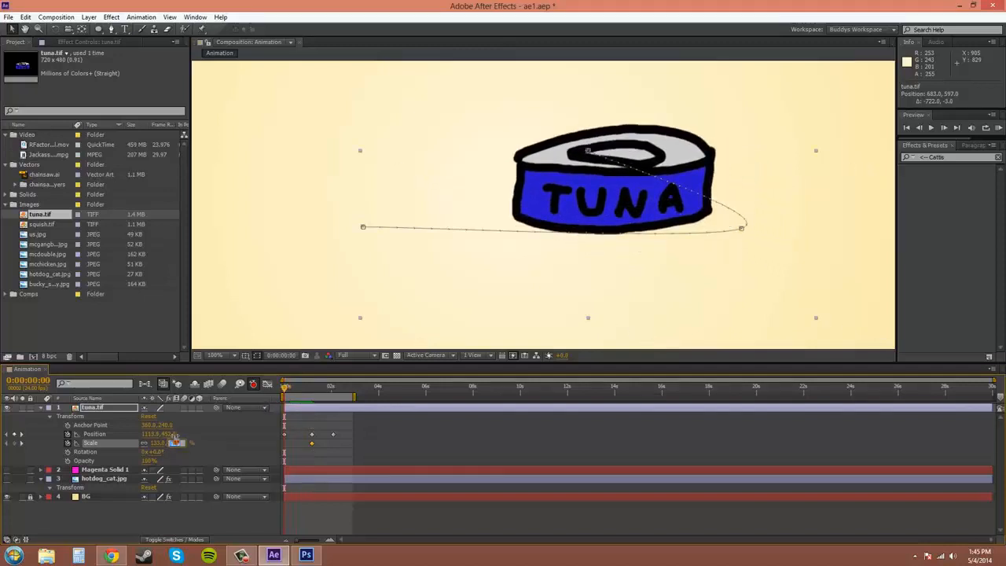
text(100)
key(Return)
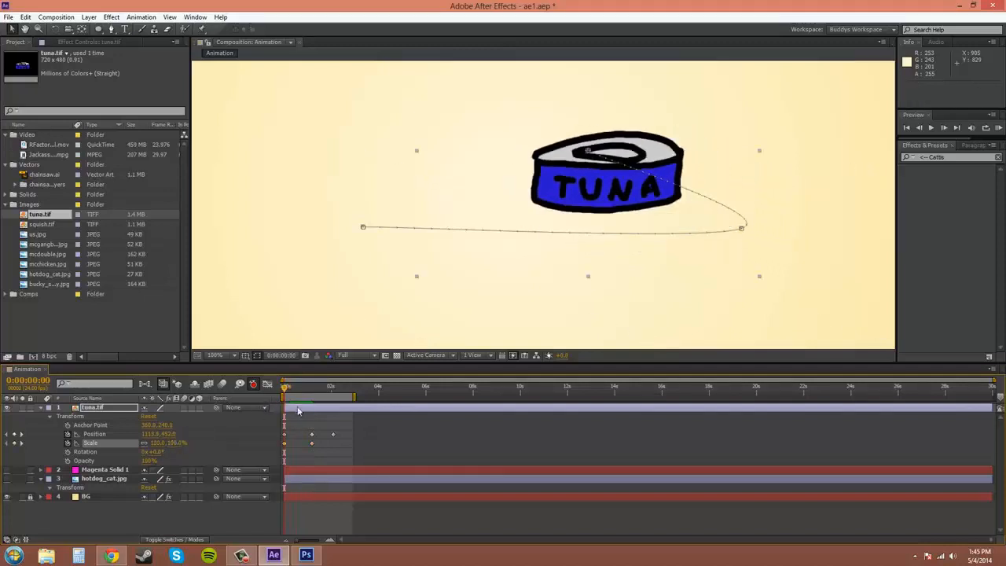
Keyframe the tuna.tif layer's opacity to 50% at 0:00:02:03 and return to the start of the timeline
drag(285, 391, 335, 407)
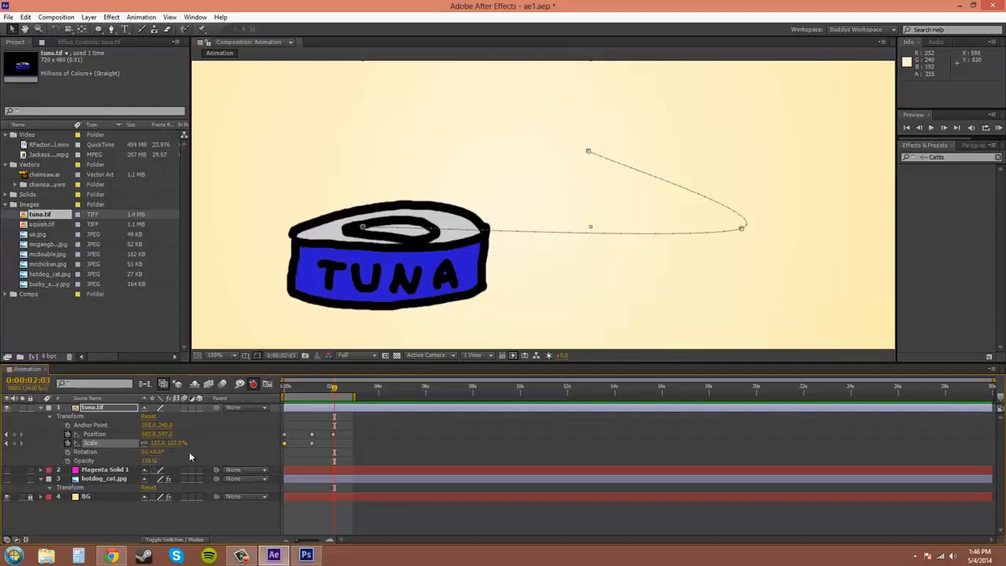
click(150, 461)
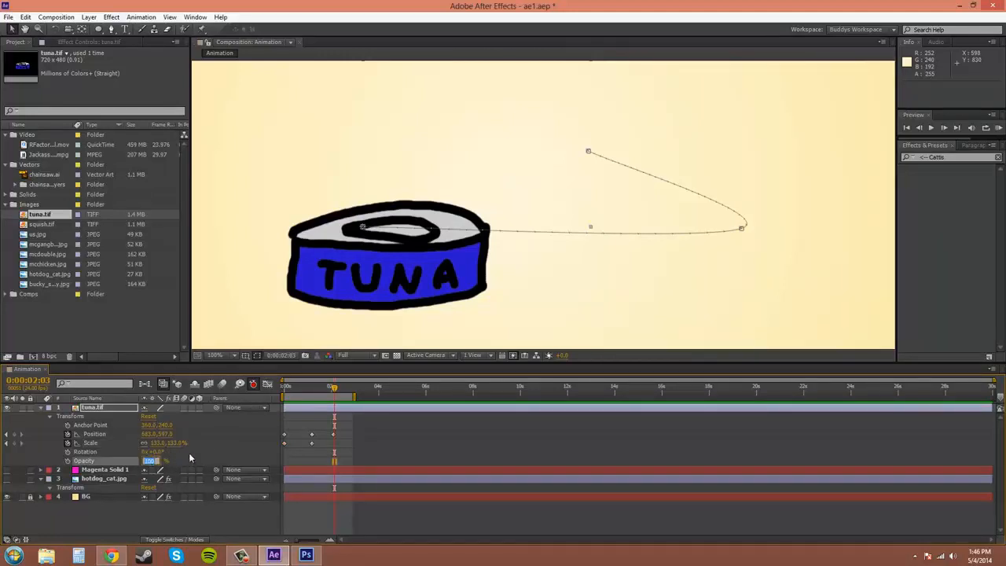
text(50)
key(Return)
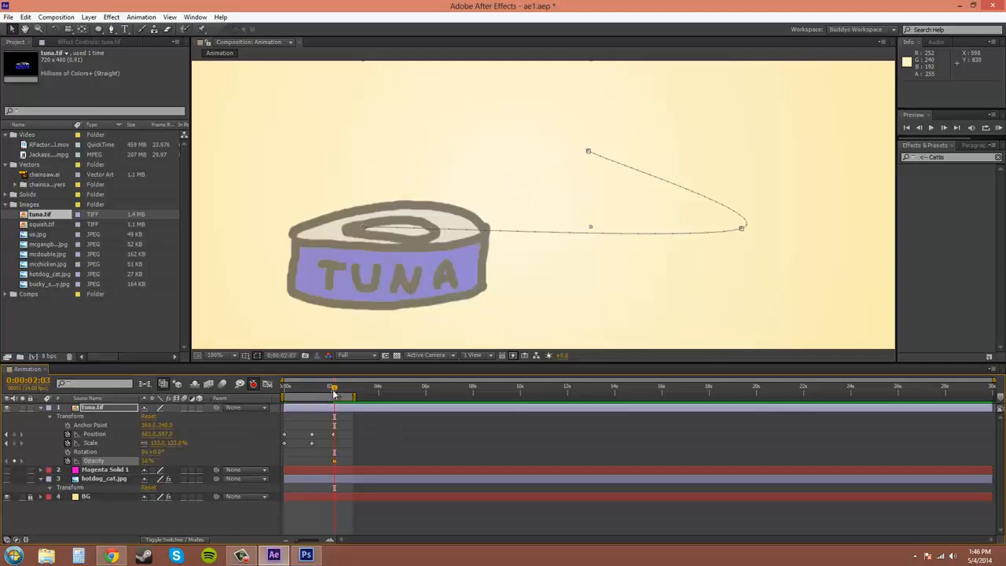
drag(334, 390, 240, 393)
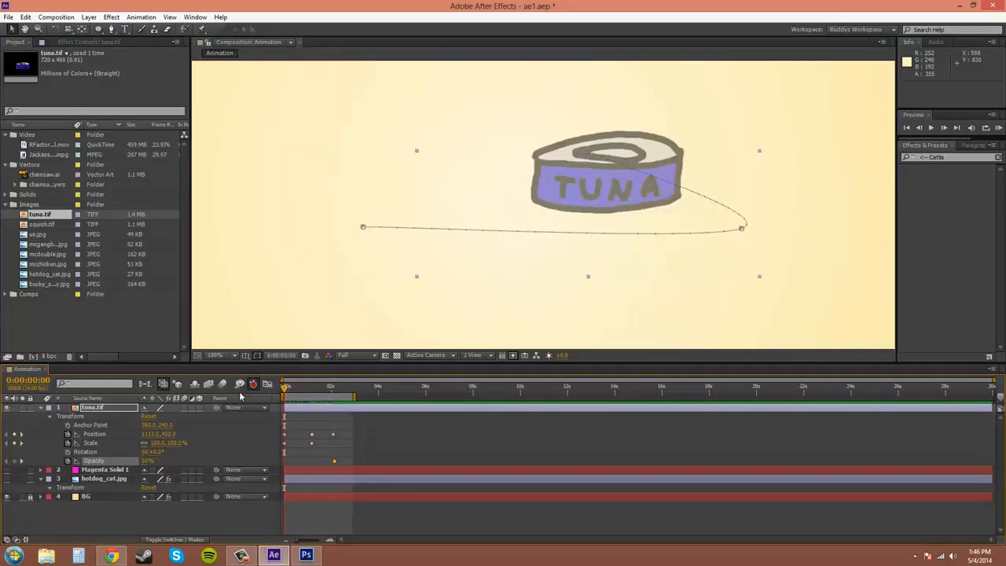
Keyframe the tuna.tif layer's opacity to 75% at the start of the timeline
click(151, 460)
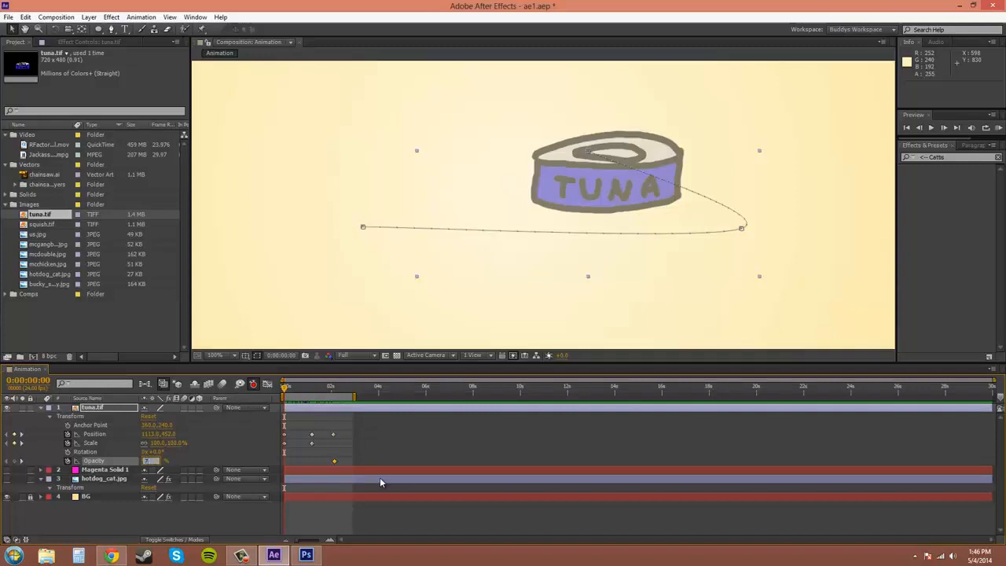
text(100)
key(Return)
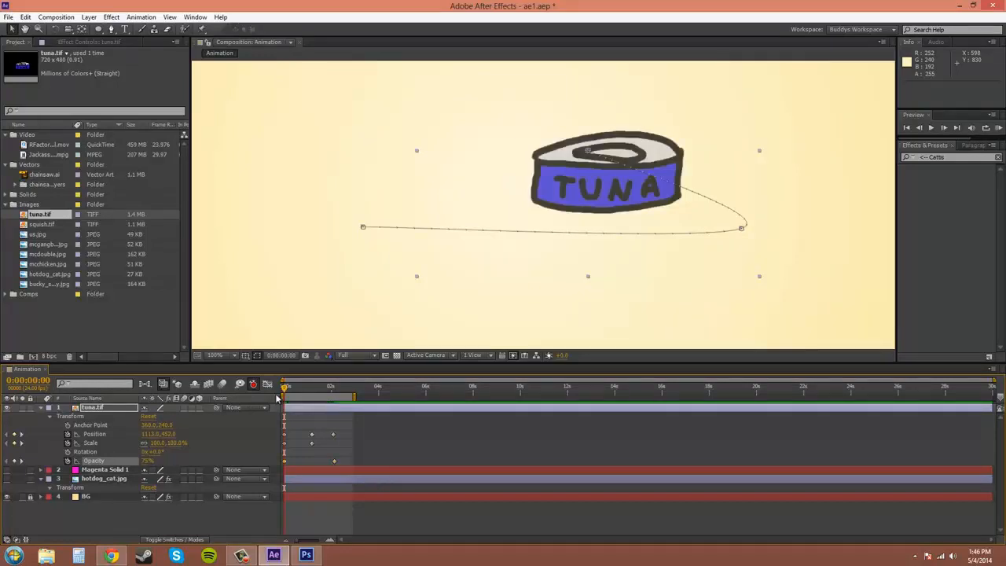
Remove all opacity keyframes from the tuna.tif layer and move the current time to 0:00:02:02
mouse_move(284, 388)
mouse_down()
mouse_move(336, 397)
mouse_move(284, 397)
mouse_up()
drag(281, 466, 274, 466)
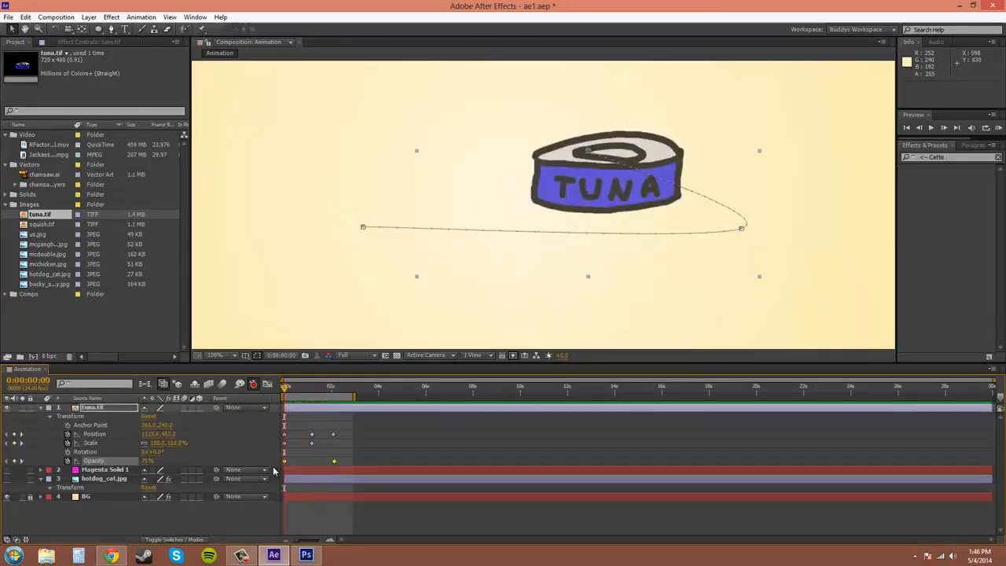
key(Delete)
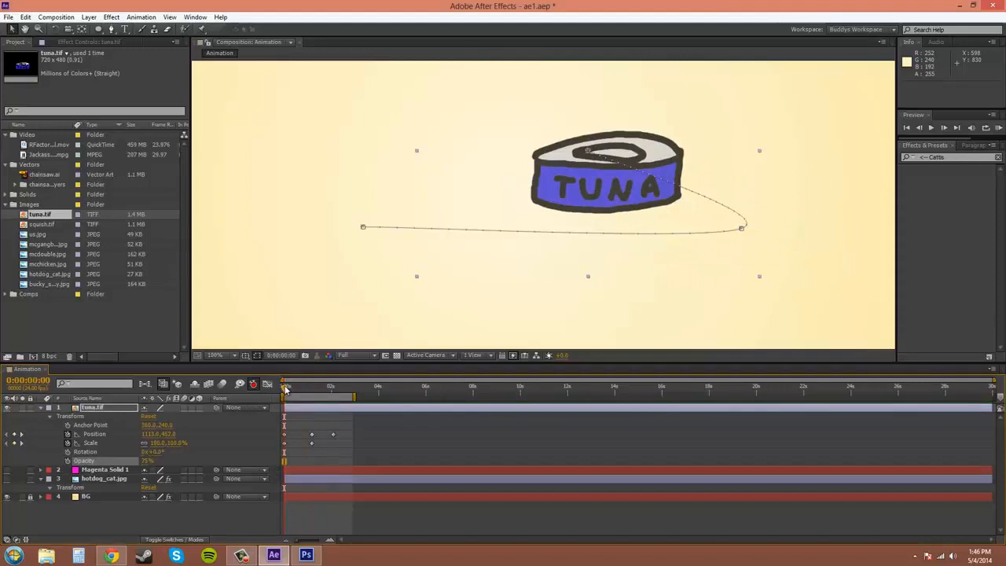
drag(284, 393, 333, 388)
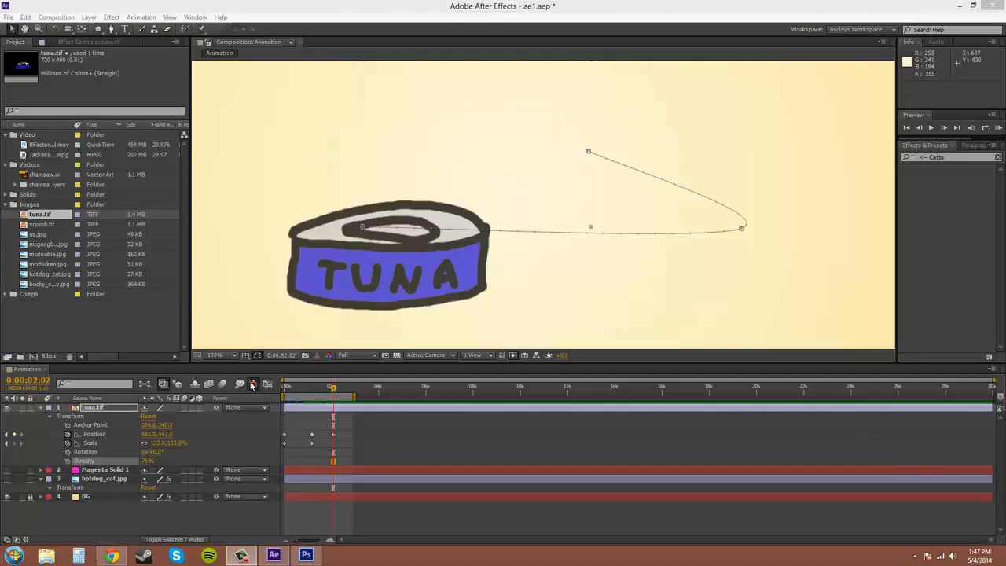
Open the New Boston Rules composition from the project's Comps folder to view its timeline, and return to the Animation composition
click(11, 294)
click(47, 294)
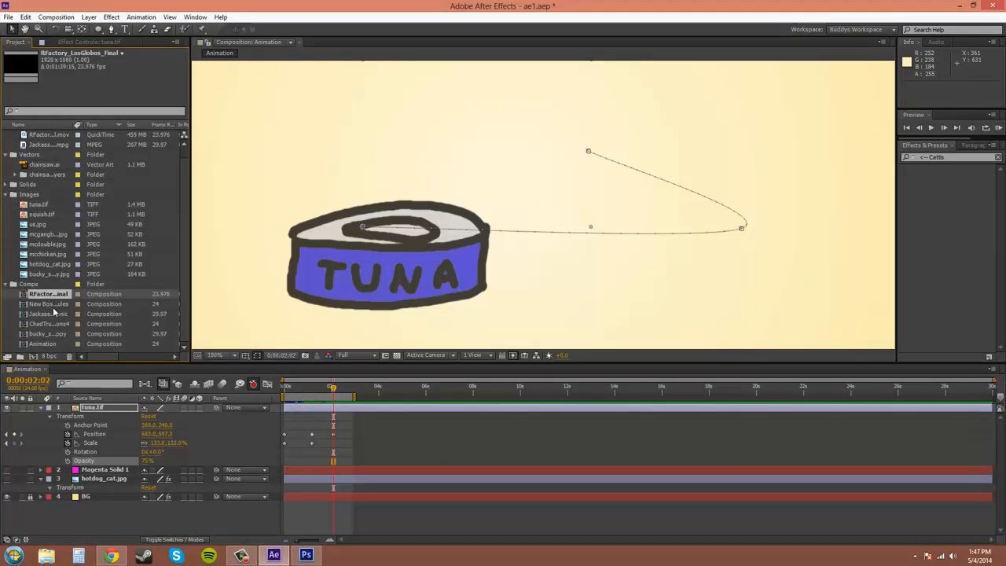
double_click(52, 305)
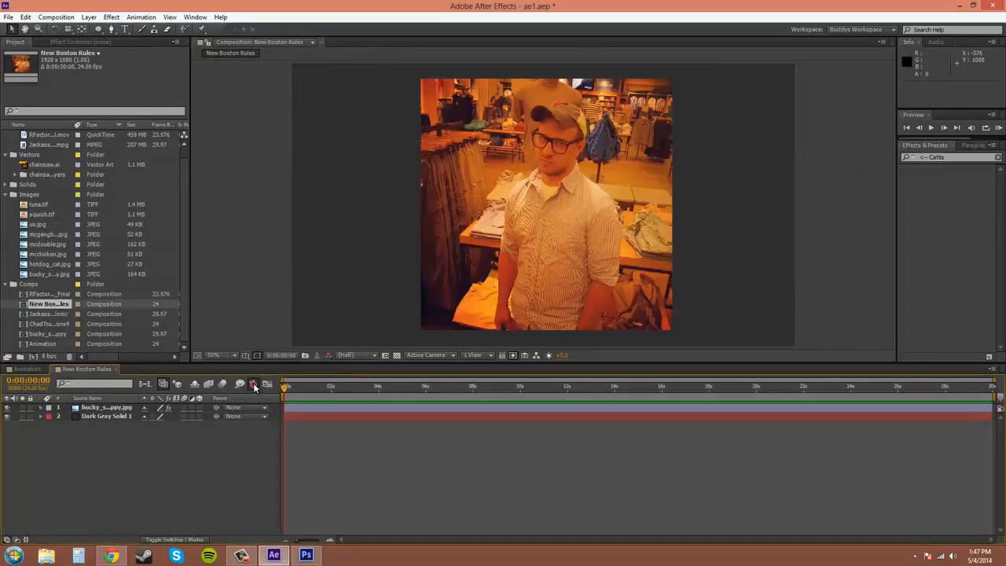
click(29, 369)
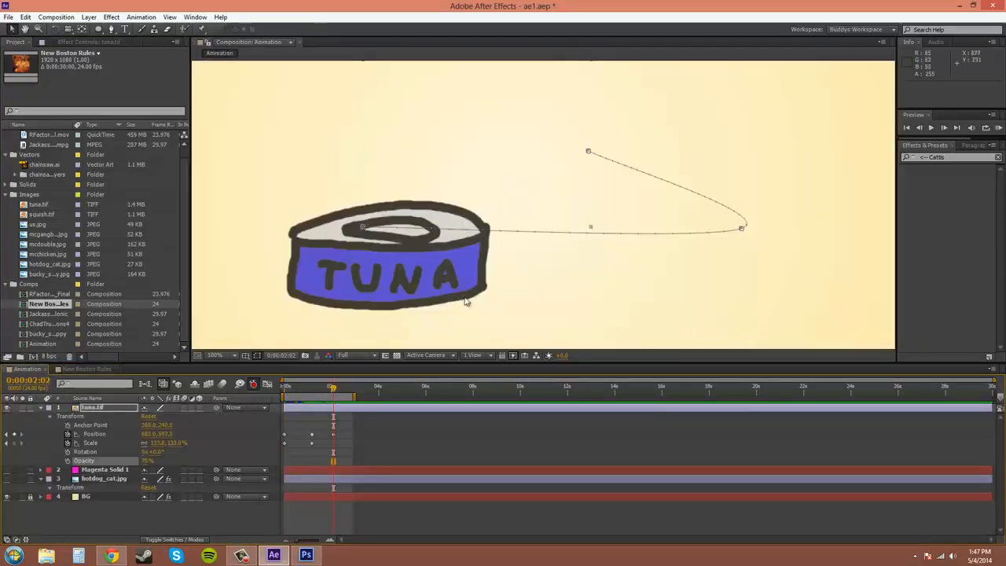